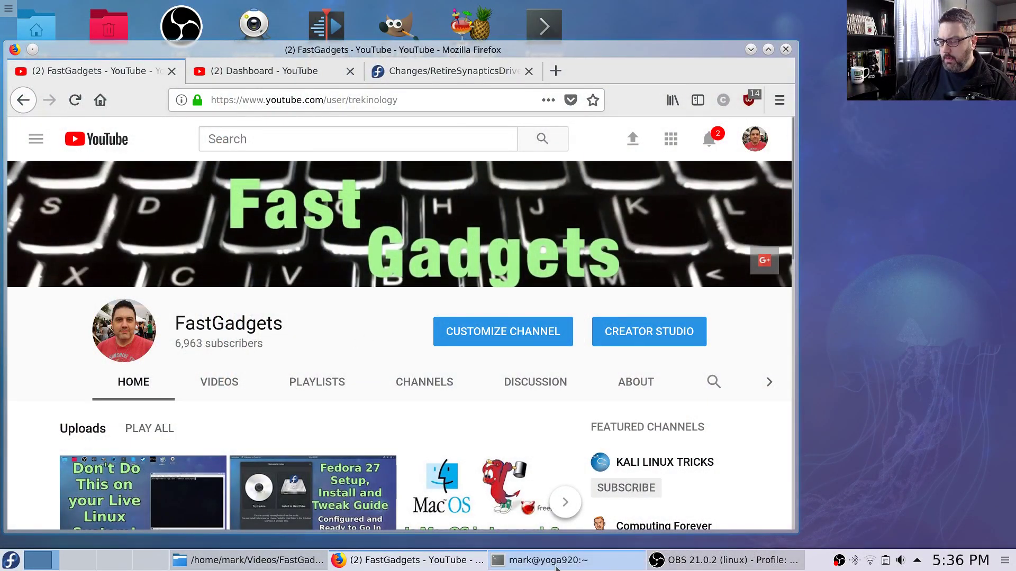
Launch KDE System Settings from the application launcher and view the Touchpad scrolling options.
{"action": "mouse_move", "coordinate": [556, 567]}
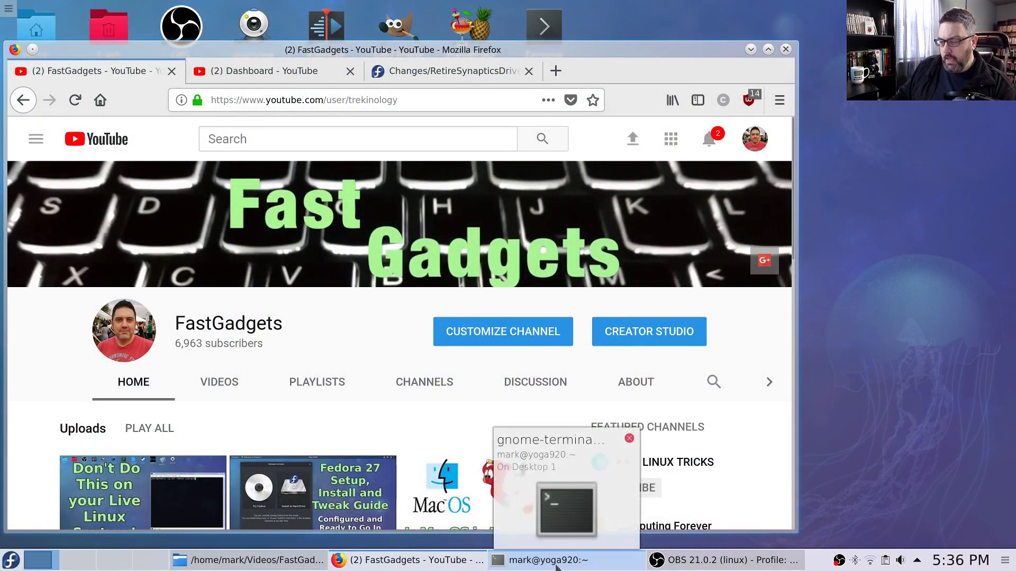
{"action": "left_click", "coordinate": [10, 560]}
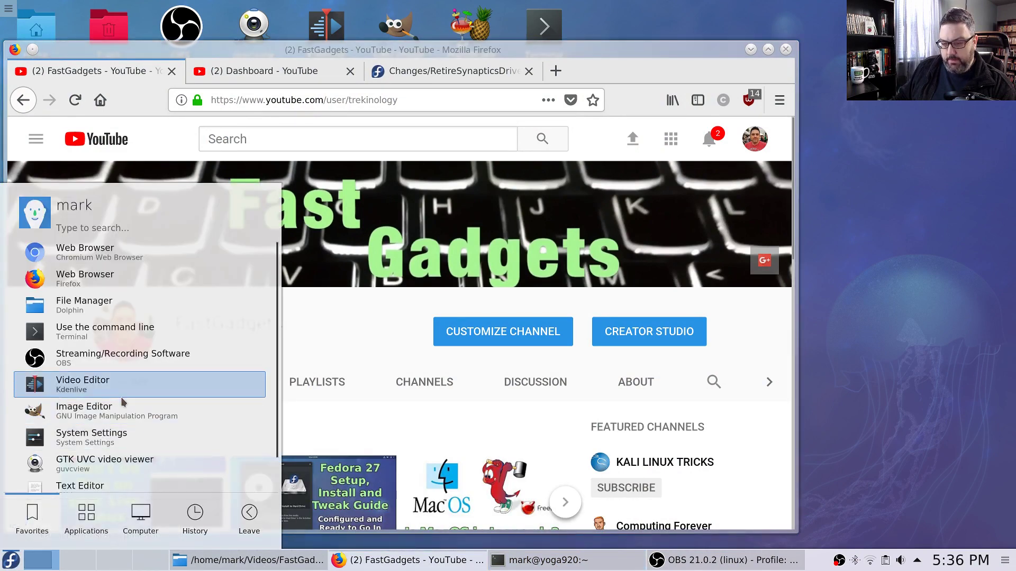
{"action": "left_click", "coordinate": [105, 446]}
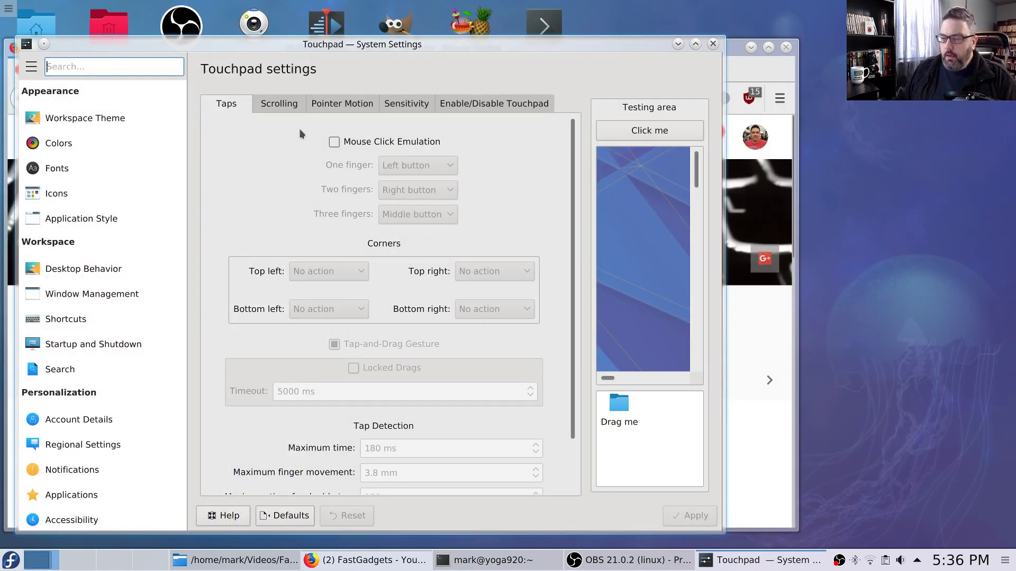
{"action": "left_click", "coordinate": [281, 105]}
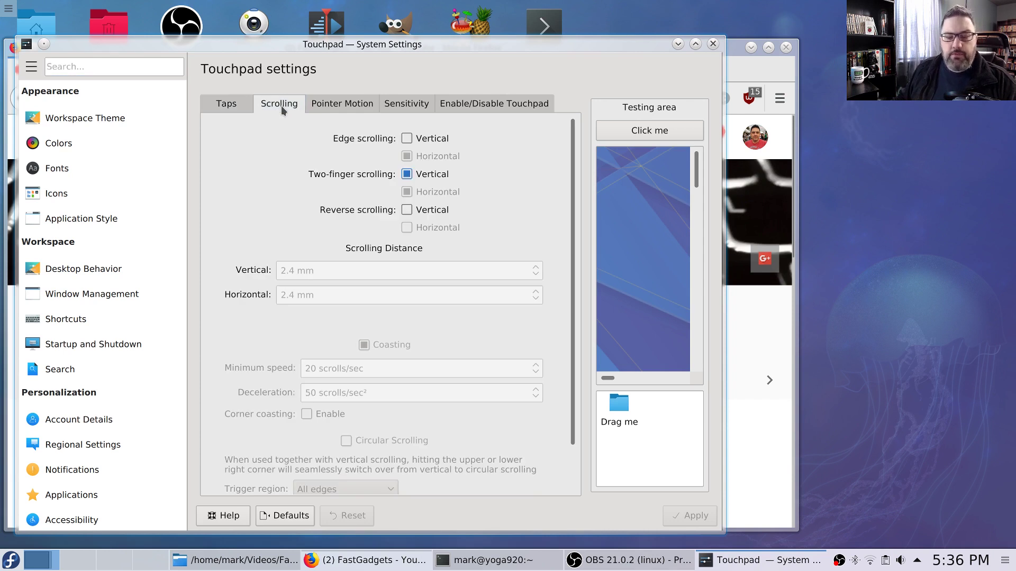
Browse the Pointer Motion, Sensitivity and Enable/Disable touchpad tabs, then bring the terminal forward.
{"action": "left_click", "coordinate": [342, 107]}
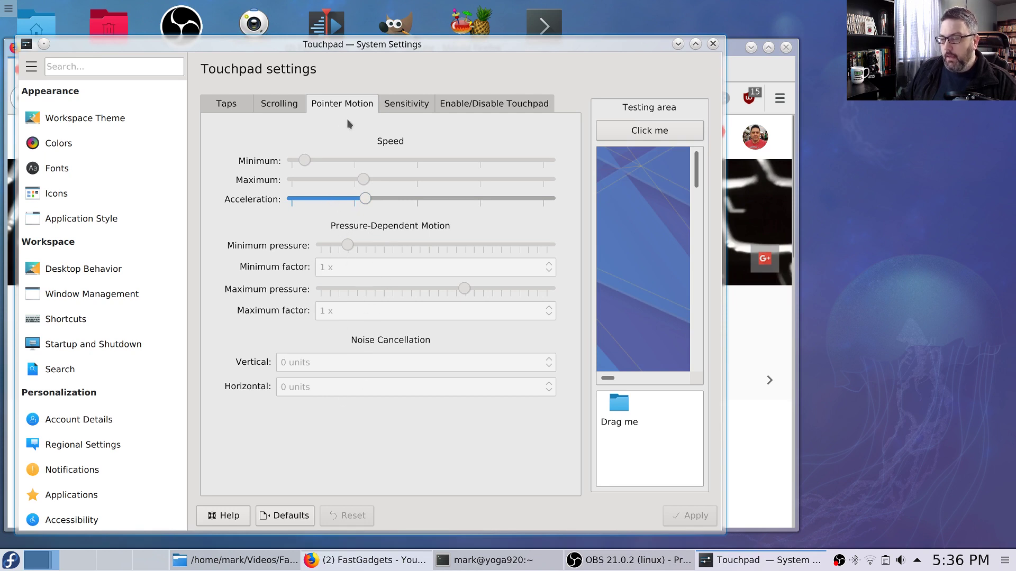
{"action": "left_click", "coordinate": [404, 106]}
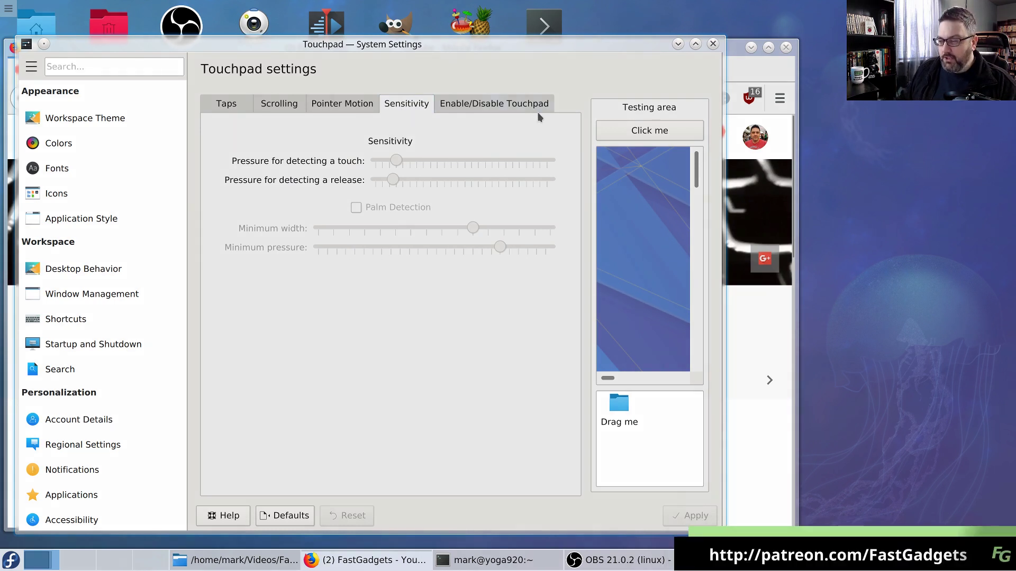
{"action": "left_click", "coordinate": [496, 105]}
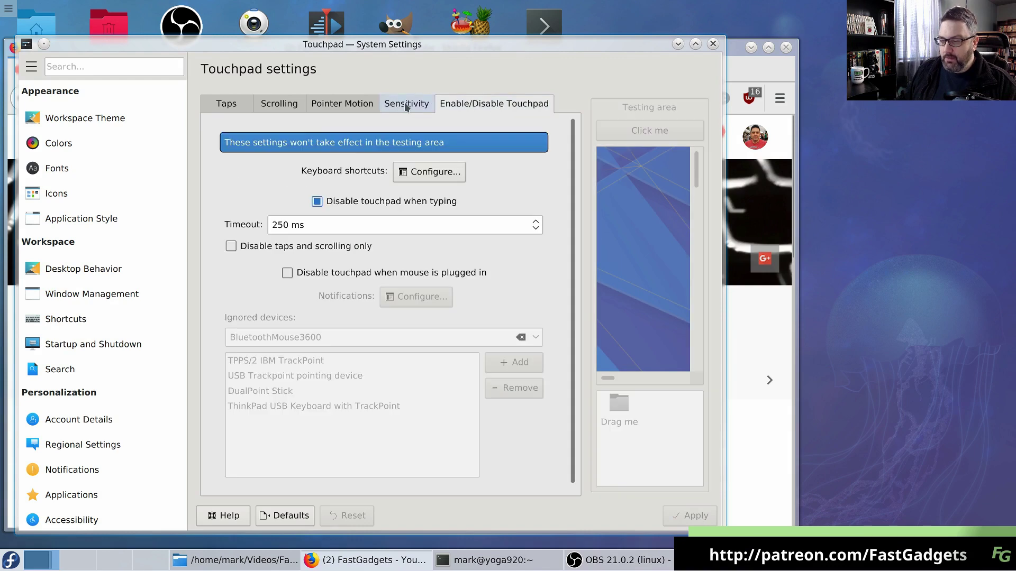
{"action": "left_click", "coordinate": [406, 106]}
{"action": "left_click", "coordinate": [345, 104]}
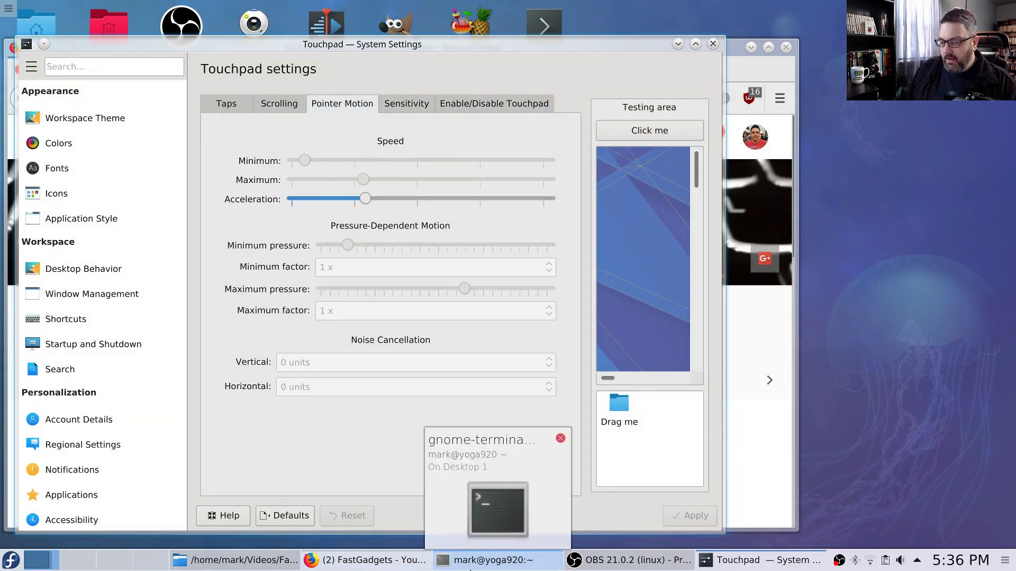
{"action": "left_click", "coordinate": [477, 566]}
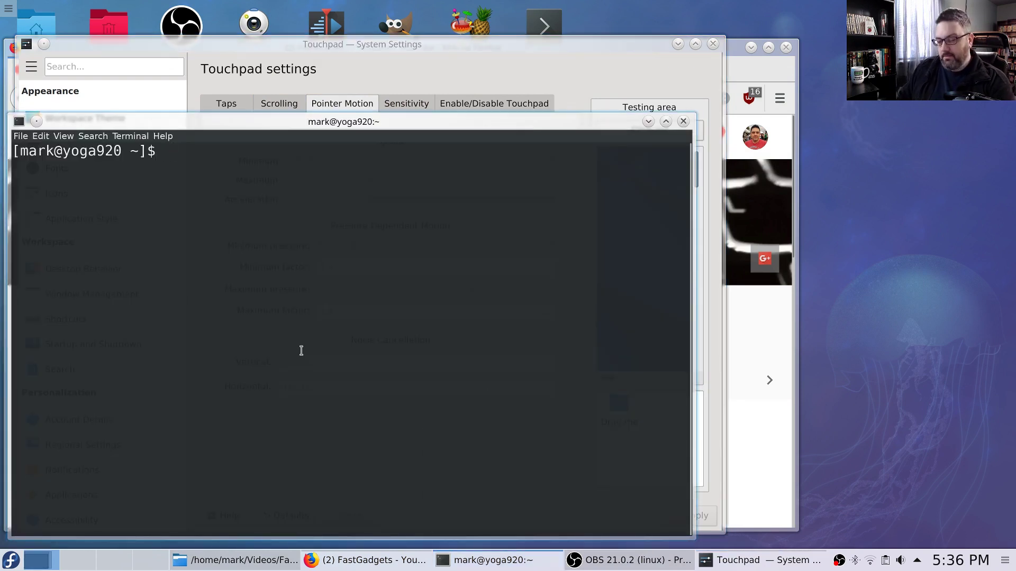
Start a root shell with sudo bash using the account password, then clear the screen.
{"action": "type", "text": "dnf remove libinput"}
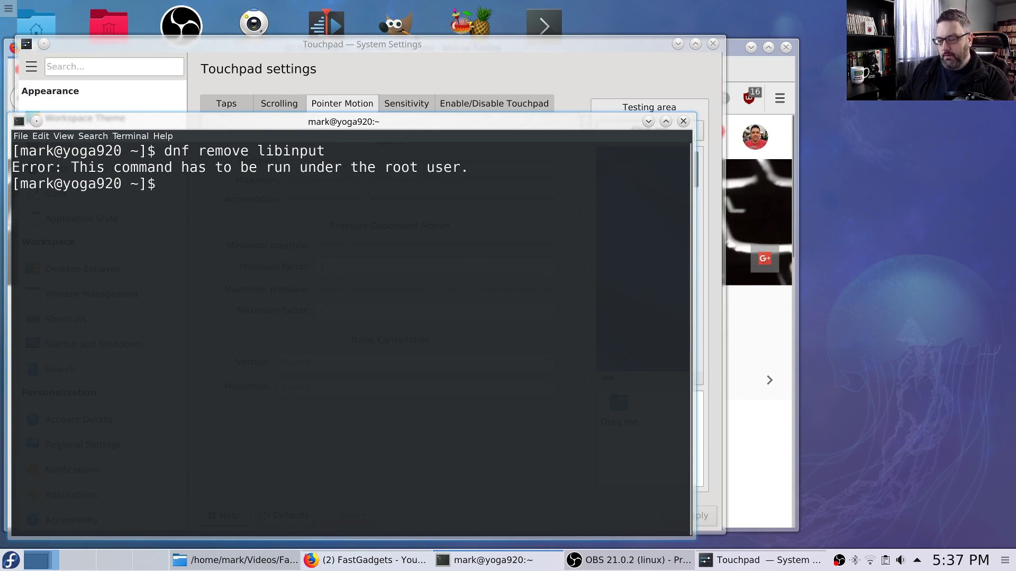
{"action": "type", "text": "sudo "}
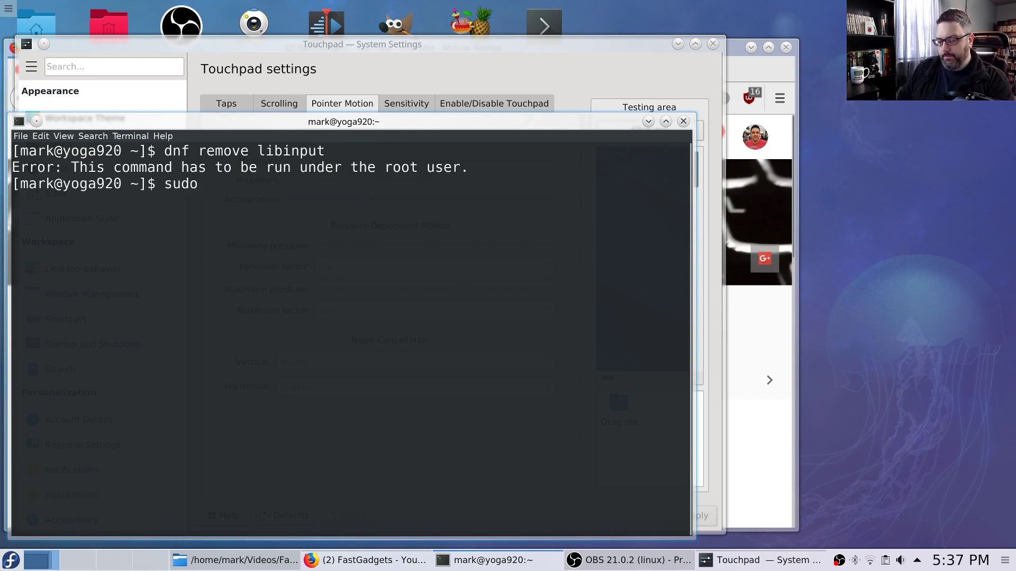
{"action": "type", "text": "bash"}
{"action": "key", "text": "Return"}
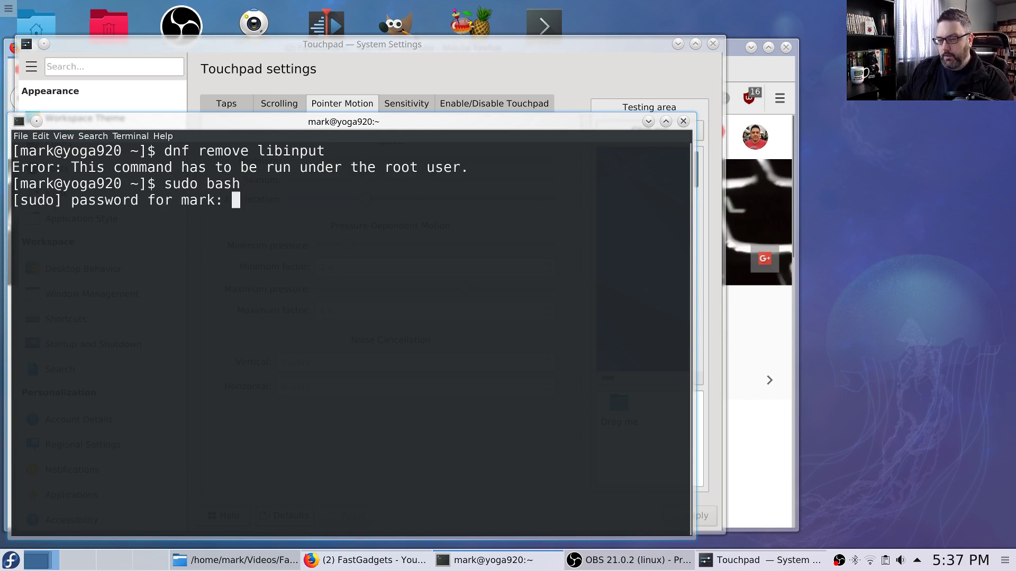
{"action": "key", "text": "Return"}
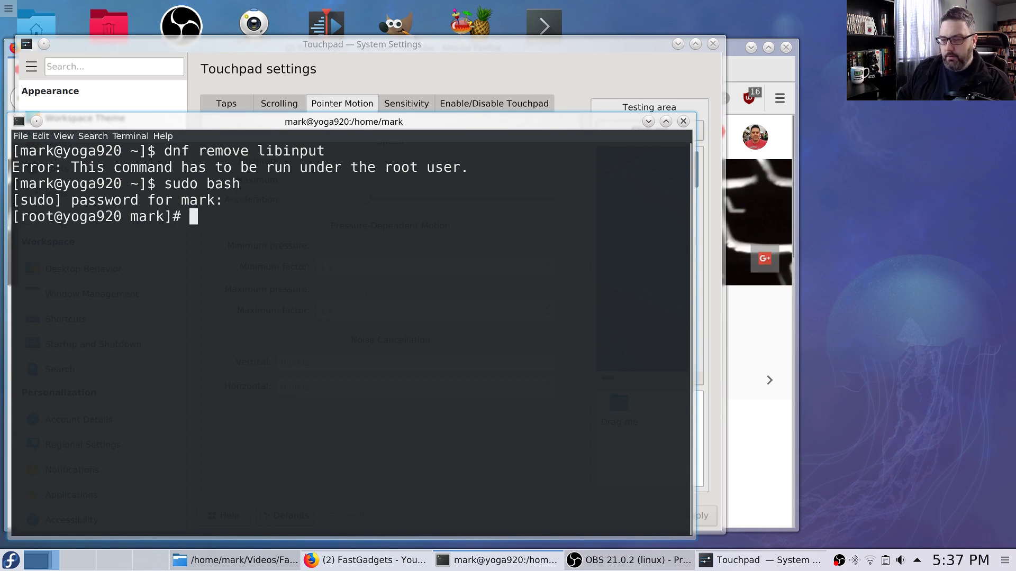
{"action": "type", "text": "clear"}
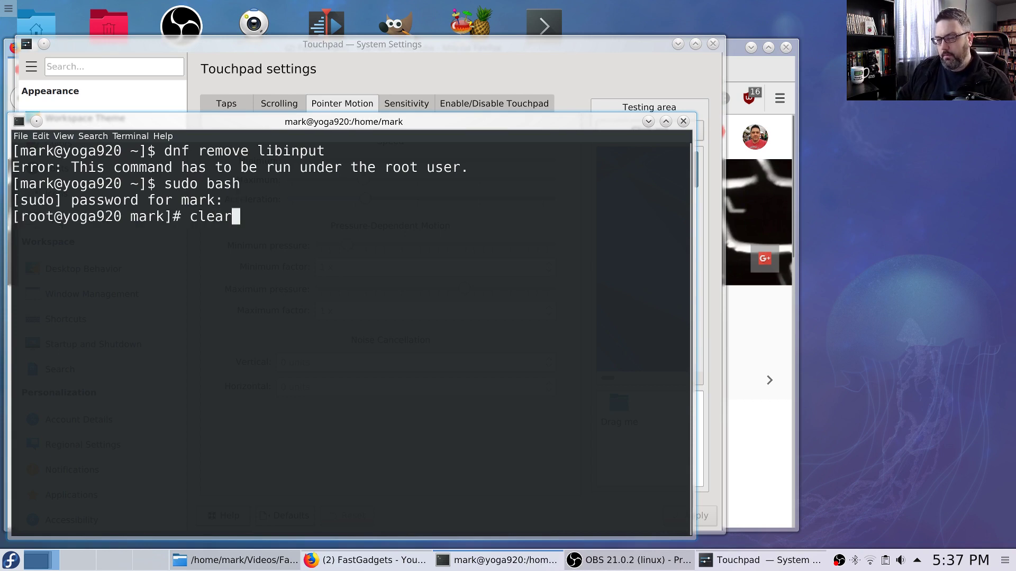
{"action": "key", "text": "Return"}
Run dnf remove libinput and scroll through its 499-package, 1.7 G removal list.
{"action": "type", "text": "dnf "}
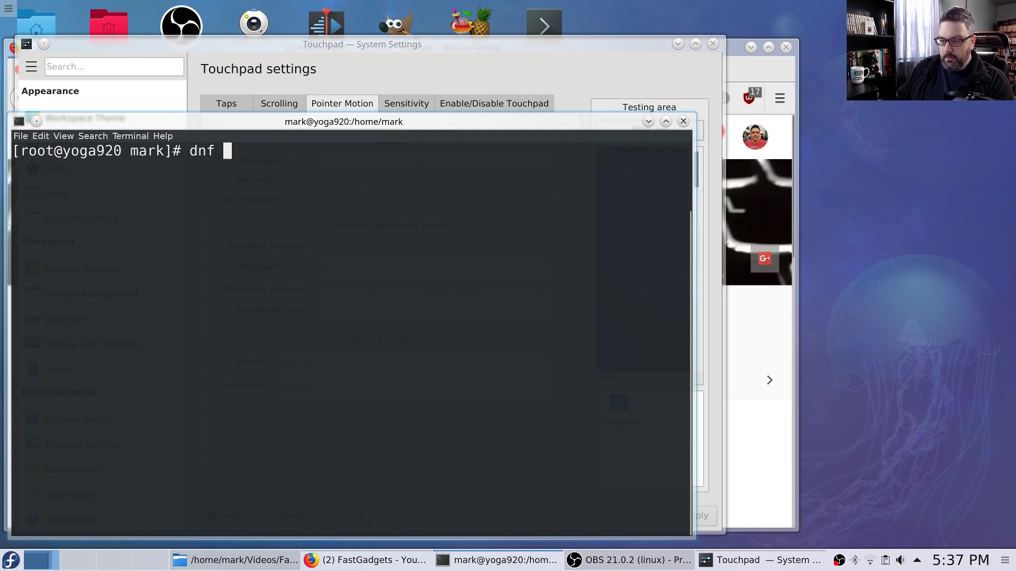
{"action": "type", "text": "remove libinput"}
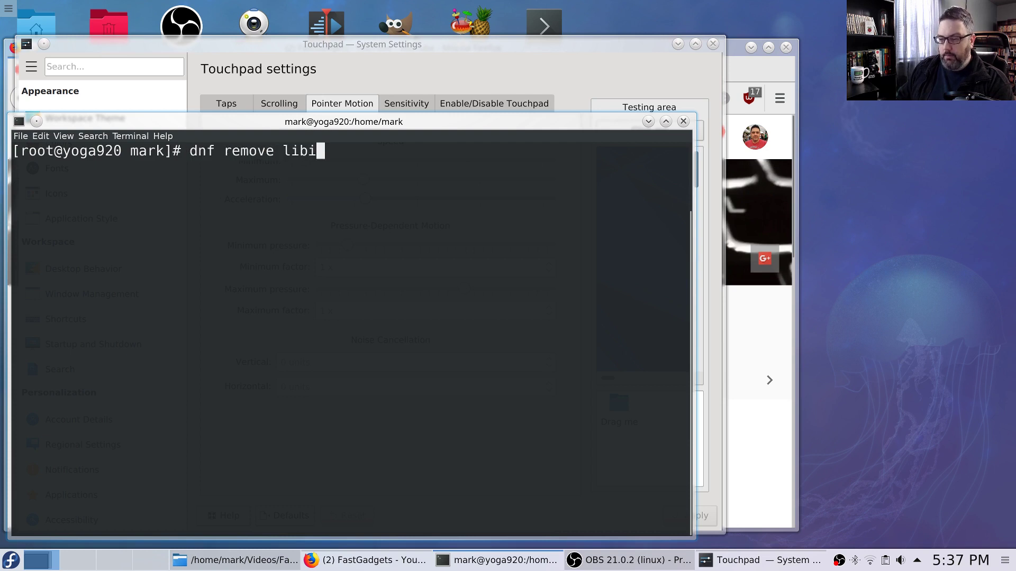
{"action": "key", "text": "Return"}
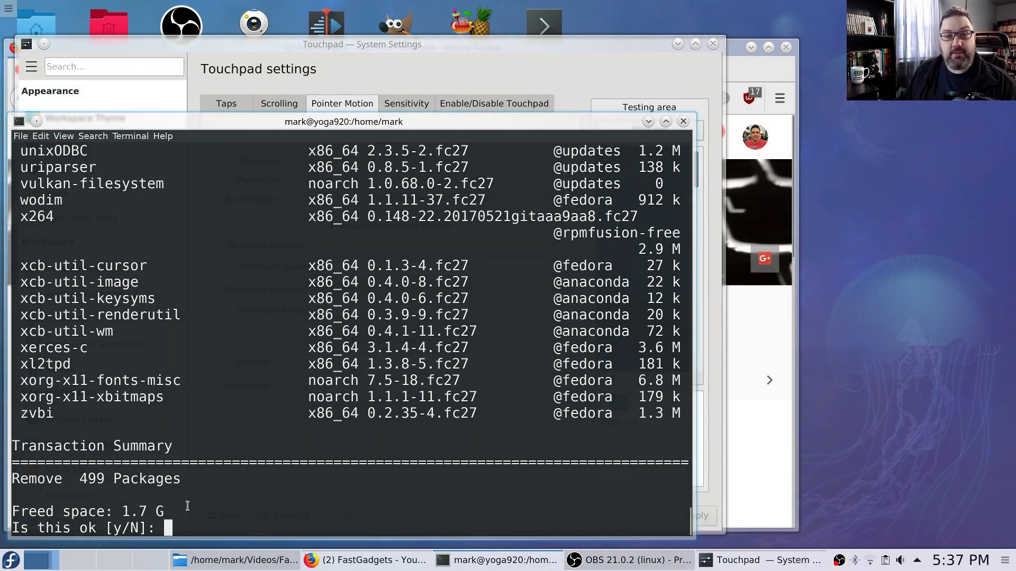
{"action": "scroll", "coordinate": [243, 487], "scroll_direction": "up", "scroll_amount": 18}
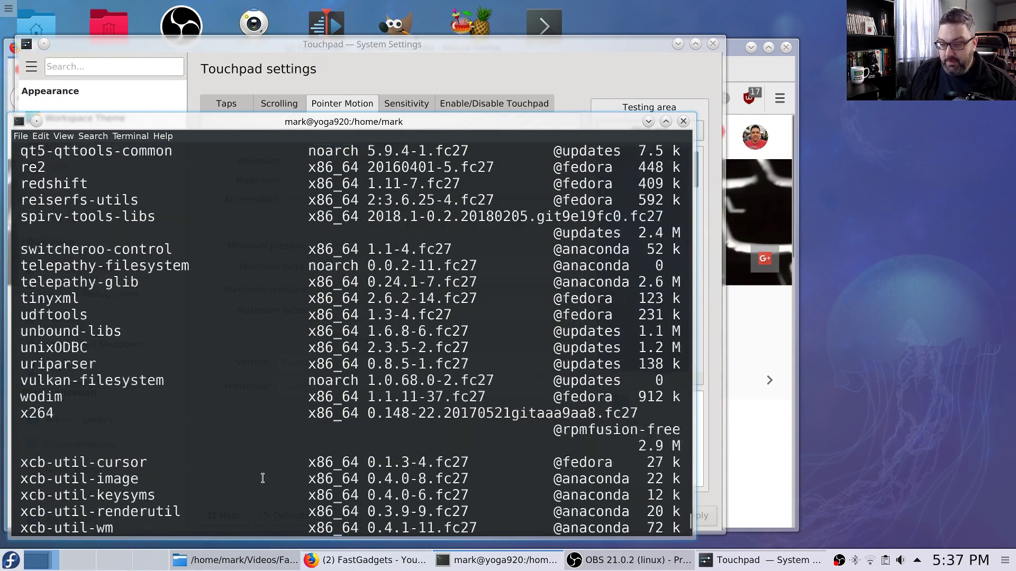
{"action": "scroll", "coordinate": [263, 478], "scroll_direction": "up", "scroll_amount": 20}
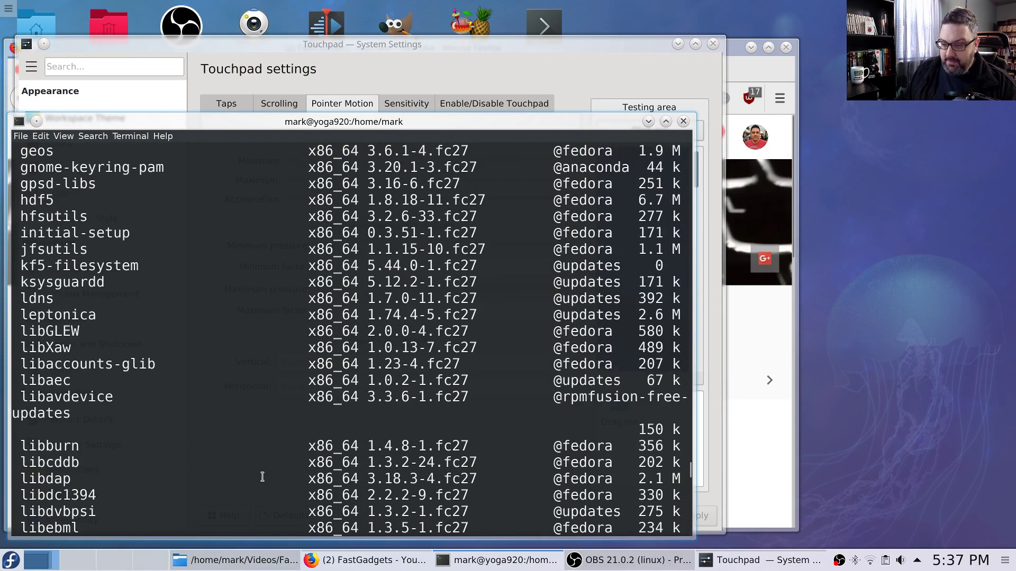
{"action": "scroll", "coordinate": [263, 475], "scroll_direction": "up", "scroll_amount": 9}
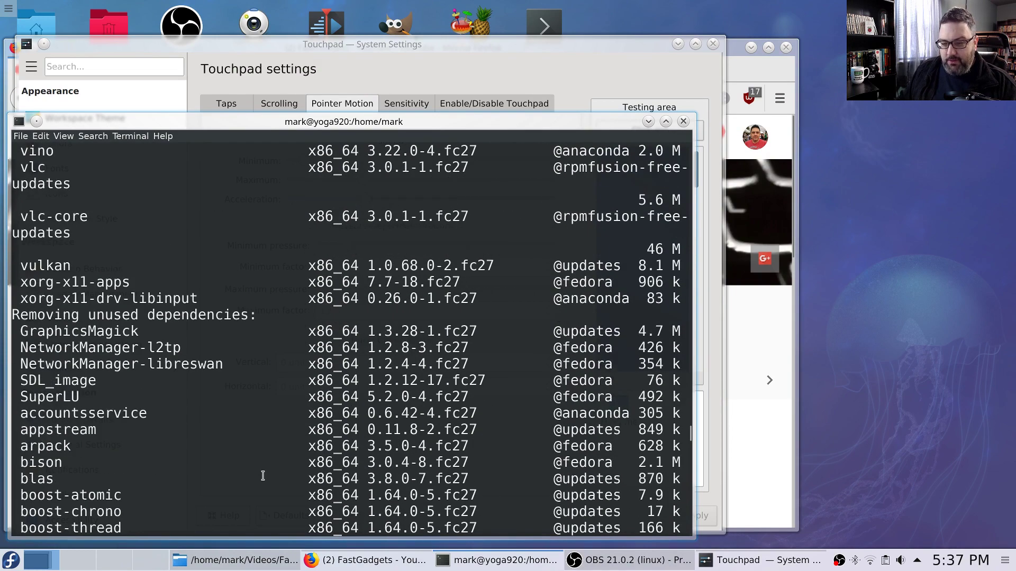
{"action": "scroll", "coordinate": [264, 478], "scroll_direction": "down", "scroll_amount": 9}
{"action": "scroll", "coordinate": [264, 477], "scroll_direction": "down", "scroll_amount": 20}
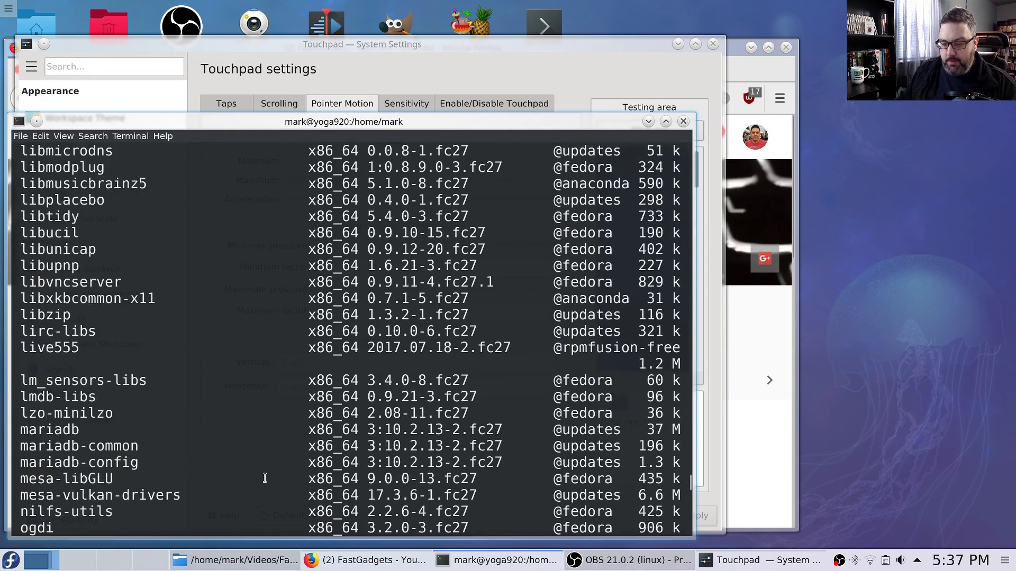
{"action": "scroll", "coordinate": [265, 478], "scroll_direction": "down", "scroll_amount": 5}
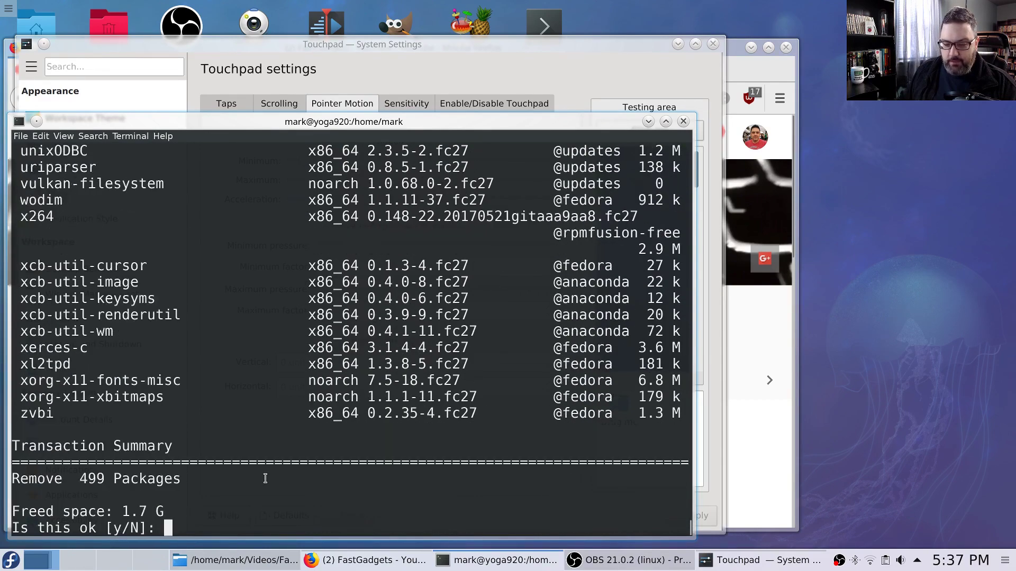
Abort the removal with n and attempt an rpm query for installed libinput packages.
{"action": "type", "text": "n"}
{"action": "key", "text": "Return"}
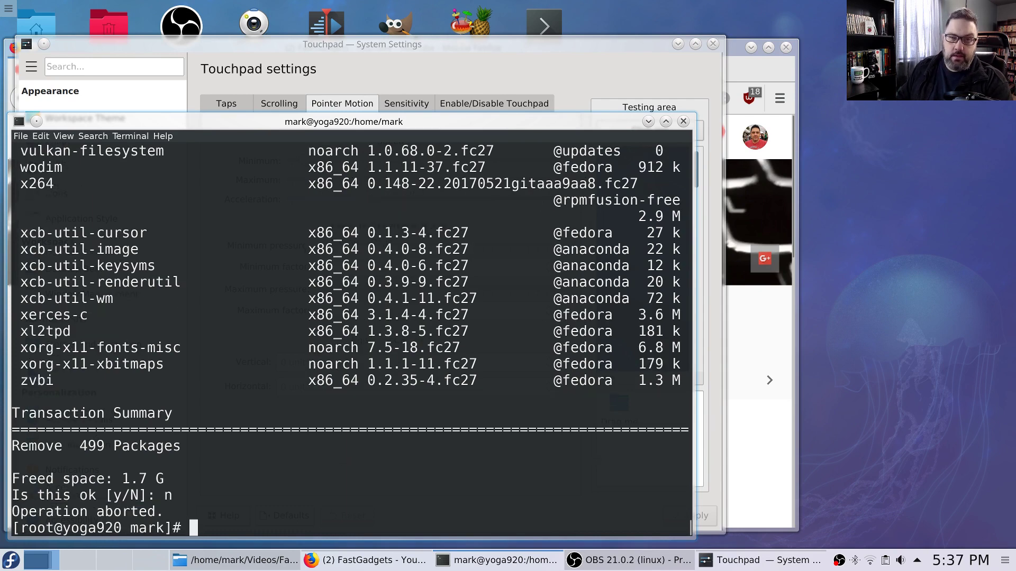
{"action": "type", "text": "r"}
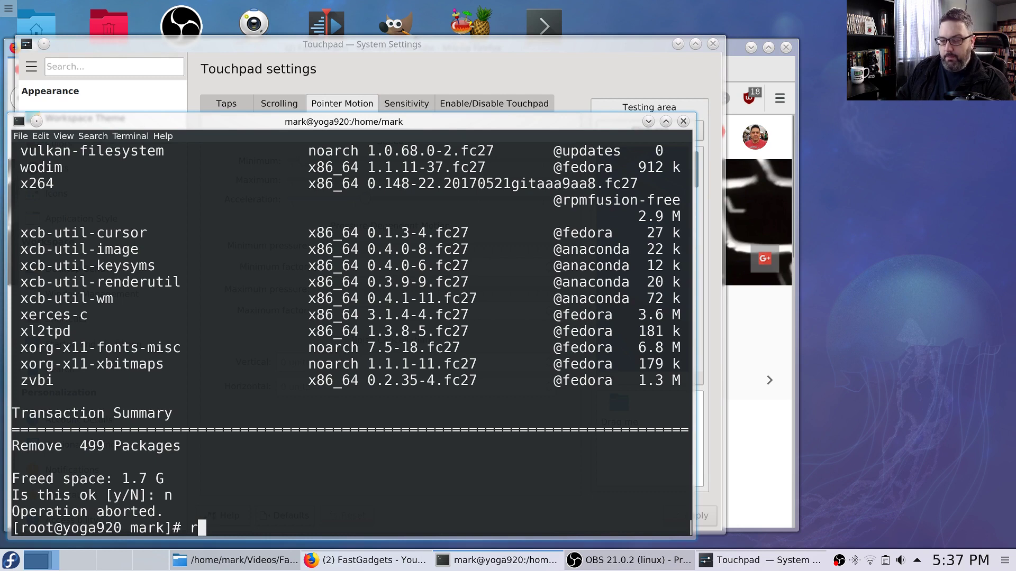
{"action": "type", "text": "pm -e "}
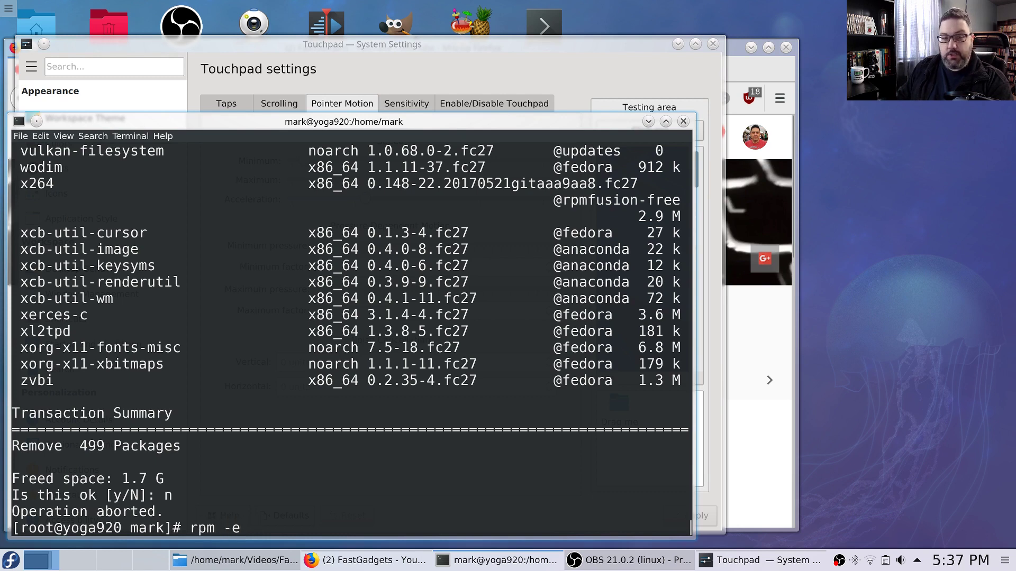
{"action": "type", "text": "lib"}
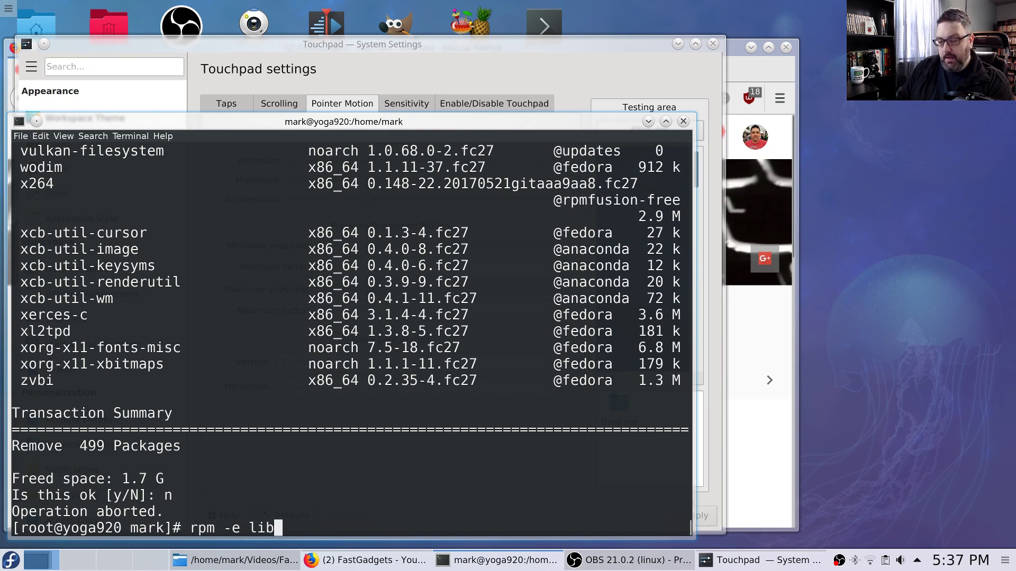
{"action": "type", "text": "input"}
{"action": "key", "text": "BackSpace"}
{"action": "key", "text": "BackSpace"}
{"action": "key", "text": "BackSpace"}
{"action": "key", "text": "BackSpace"}
{"action": "key", "text": "BackSpace"}
{"action": "key", "text": "BackSpace"}
{"action": "key", "text": "BackSpace"}
{"action": "key", "text": "BackSpace"}
{"action": "key", "text": "BackSpace"}
{"action": "key", "text": "BackSpace"}
{"action": "key", "text": "BackSpace"}
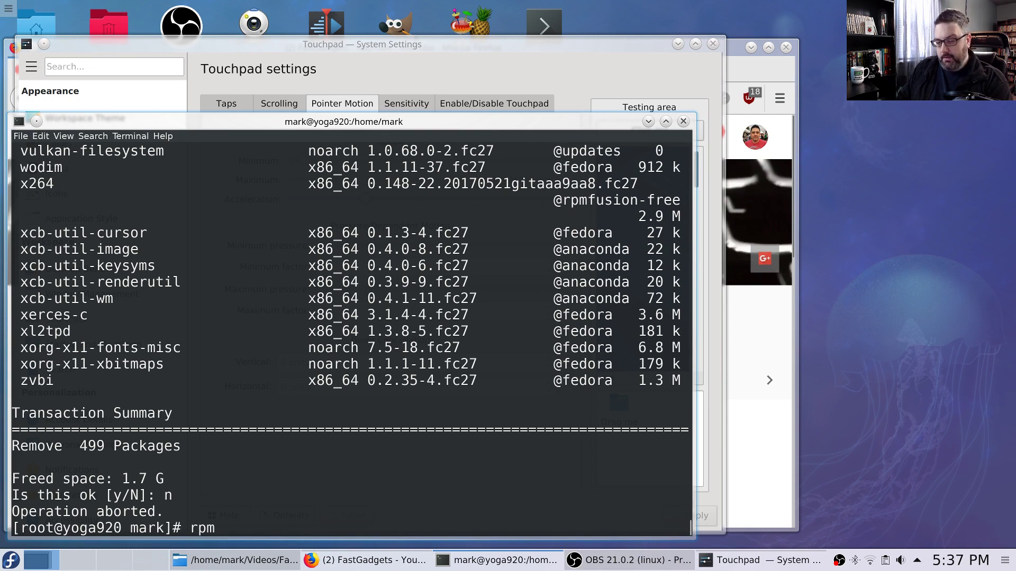
{"action": "type", "text": "qa | grep libinput"}
{"action": "key", "text": "Return"}
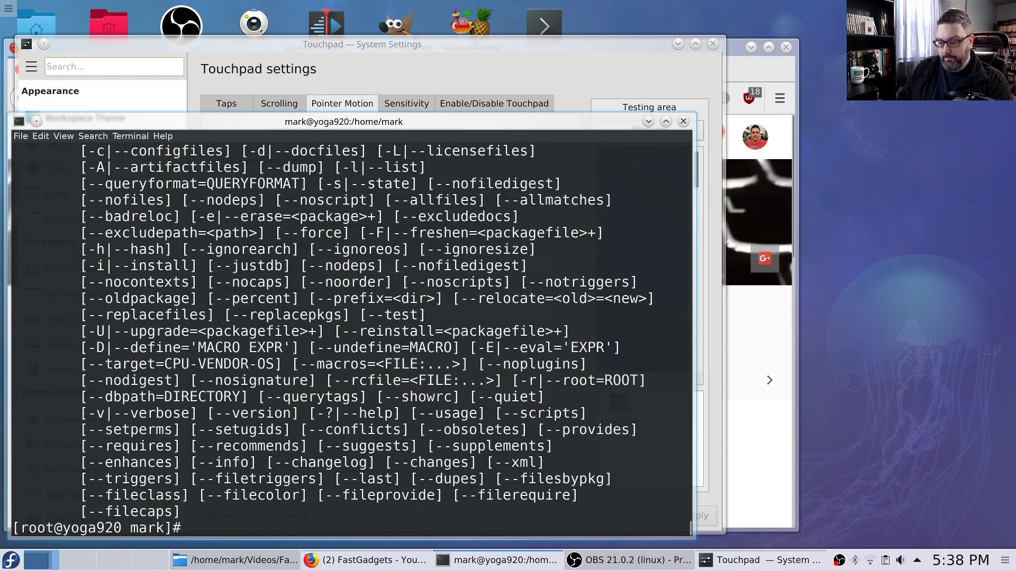
Correct the command to rpm -qa | grep libinput and run it.
{"action": "key", "text": "Up"}
{"action": "key", "text": "Left"}
{"action": "key", "text": "Left"}
{"action": "key", "text": "Left"}
{"action": "key", "text": "Left"}
{"action": "key", "text": "Left"}
{"action": "key", "text": "Left"}
{"action": "key", "text": "Left"}
{"action": "key", "text": "Left"}
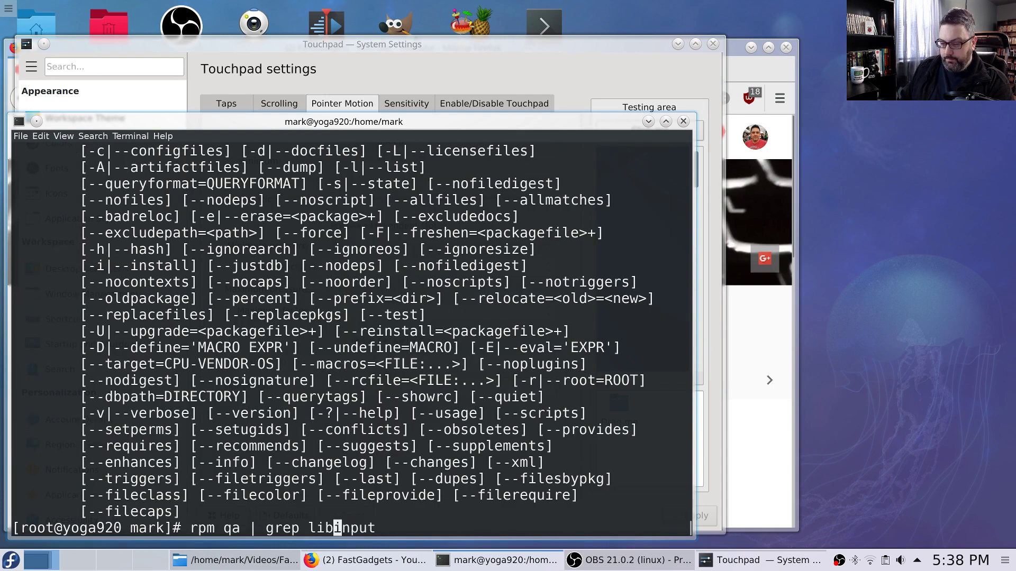
{"action": "key", "text": "Left"}
{"action": "key", "text": "Left"}
{"action": "key", "text": "Left"}
{"action": "key", "text": "Left"}
{"action": "key", "text": "Left"}
{"action": "key", "text": "Left"}
{"action": "key", "text": "Left"}
{"action": "key", "text": "Left"}
{"action": "key", "text": "Left"}
{"action": "key", "text": "Left"}
{"action": "type", "text": "-"}
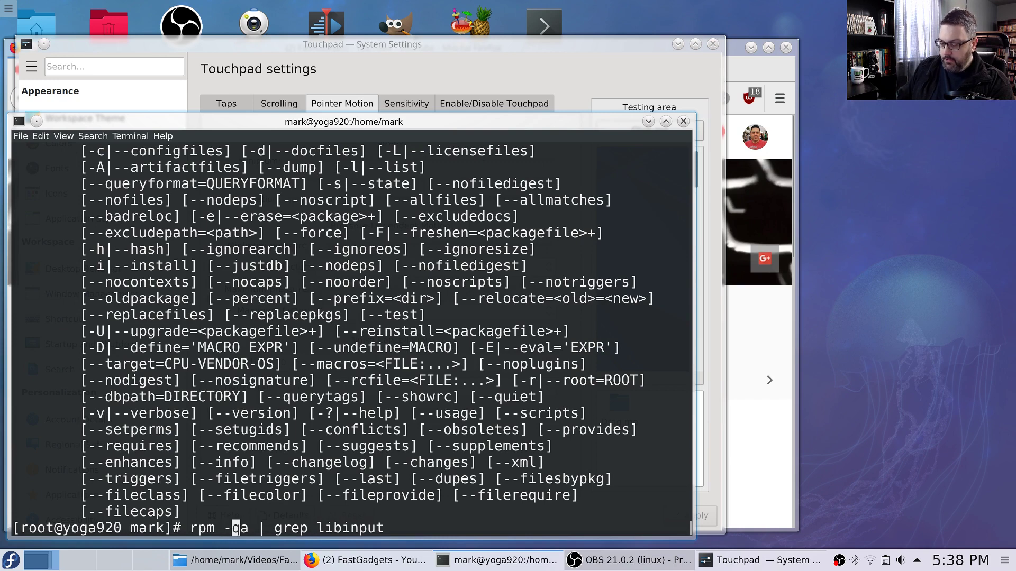
{"action": "key", "text": "Return"}
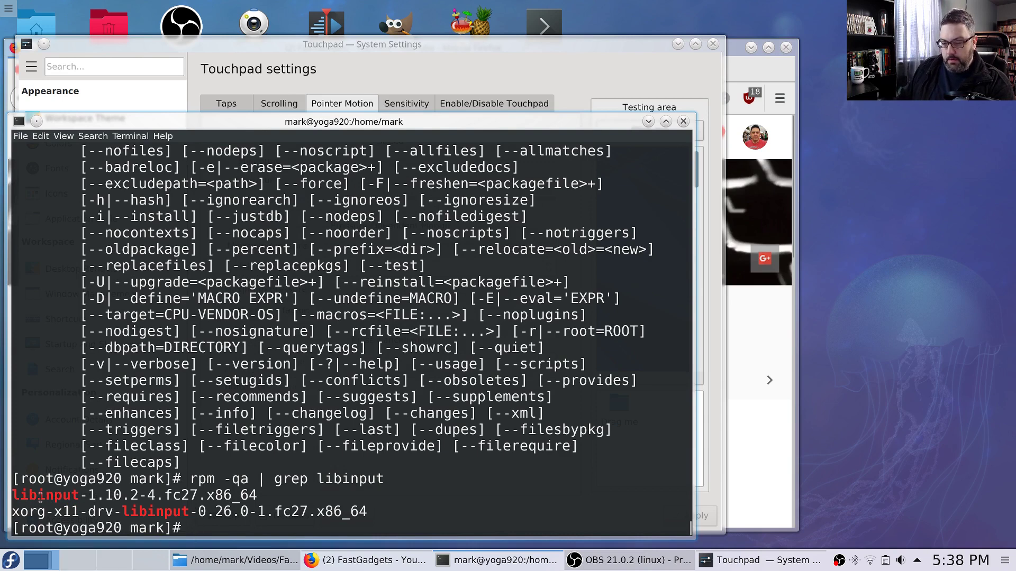
Highlight the libinput and xorg libinput driver package lines in the query output.
{"action": "left_click_drag", "start_coordinate": [12, 495], "coordinate": [269, 499]}
{"action": "left_click", "coordinate": [262, 513]}
{"action": "left_click_drag", "start_coordinate": [12, 512], "coordinate": [345, 510]}
{"action": "left_click_drag", "start_coordinate": [139, 496], "coordinate": [145, 495]}
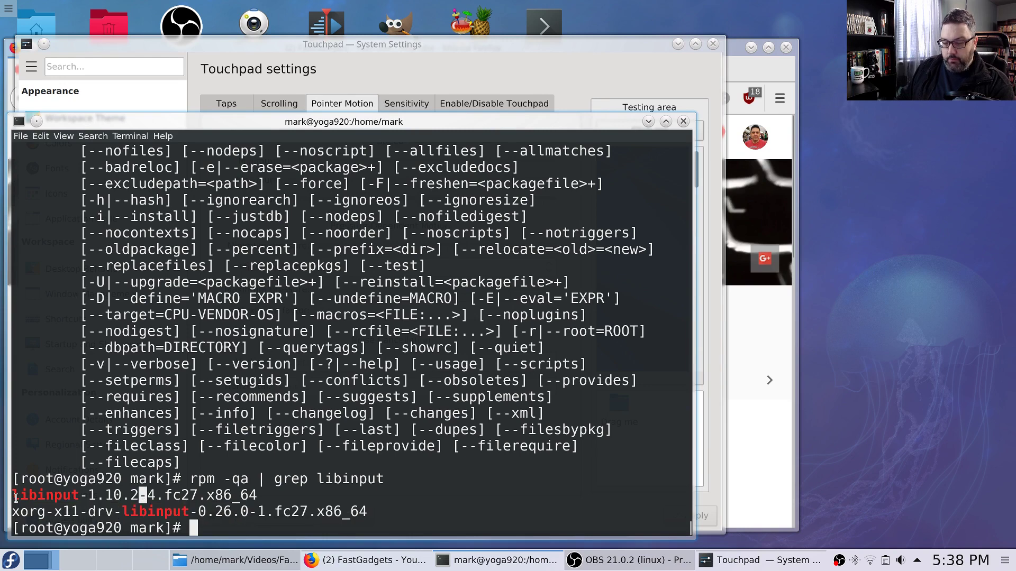
{"action": "left_click_drag", "start_coordinate": [15, 498], "coordinate": [275, 500]}
{"action": "left_click", "coordinate": [302, 512]}
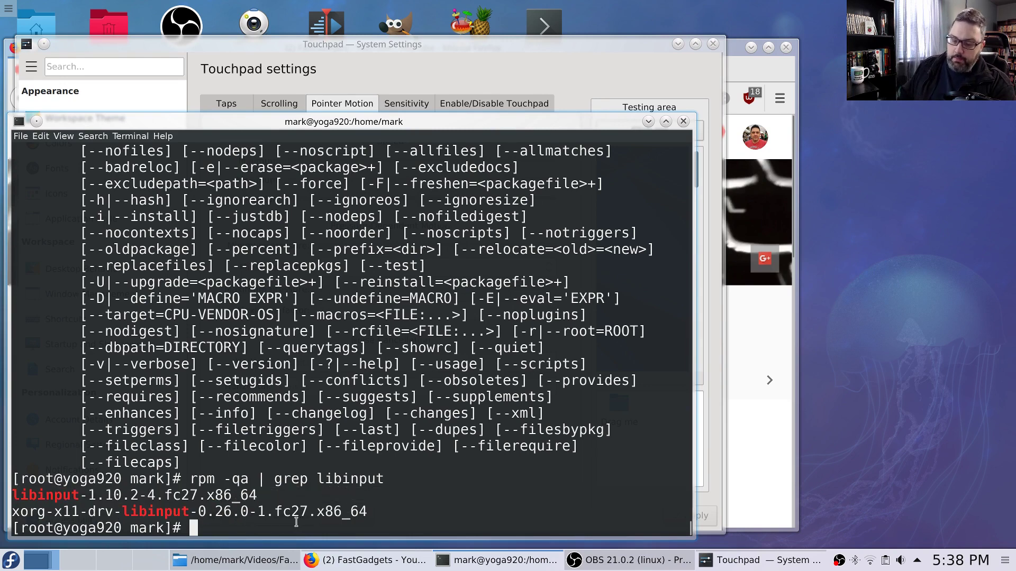
Draft rpm -e --nodeps package, then erase it and clear the terminal.
{"action": "type", "text": "rpm -"}
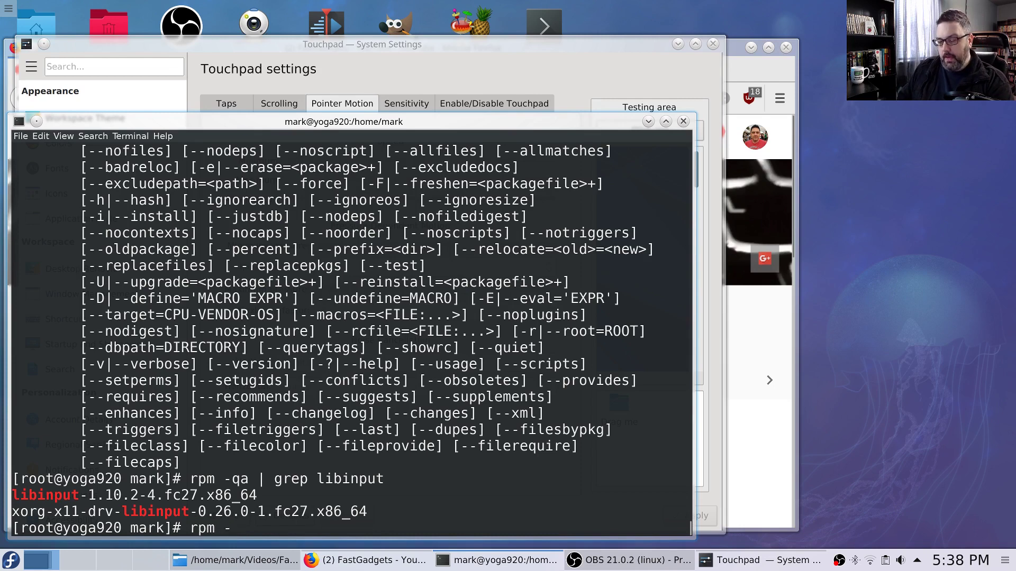
{"action": "type", "text": "e "}
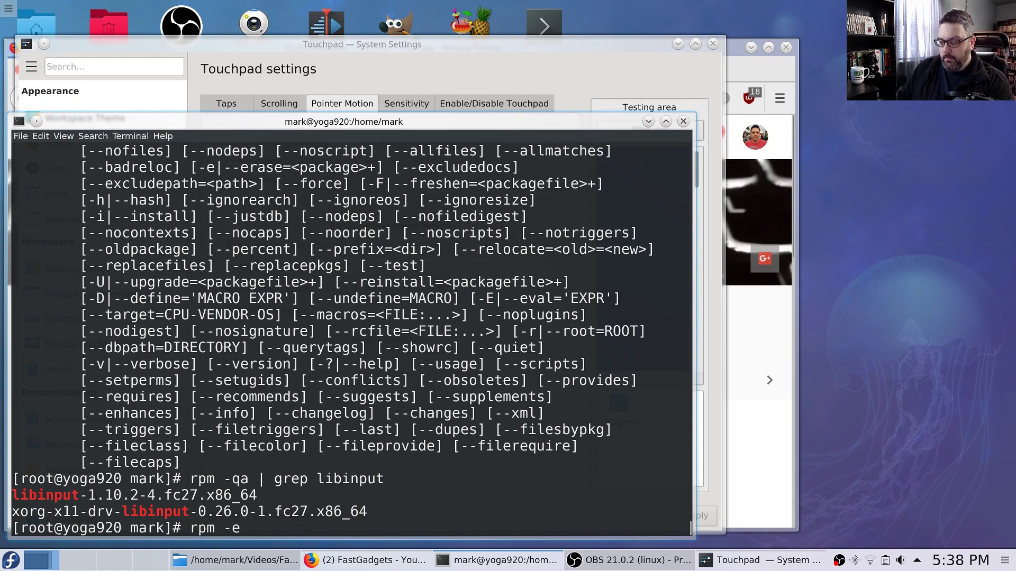
{"action": "type", "text": "--nodeps"}
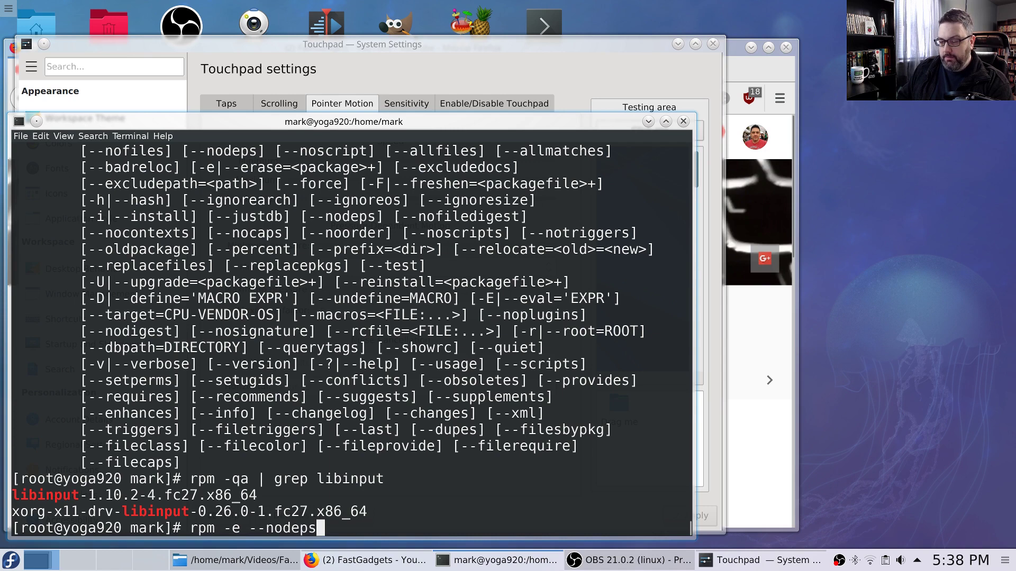
{"action": "type", "text": " packag"}
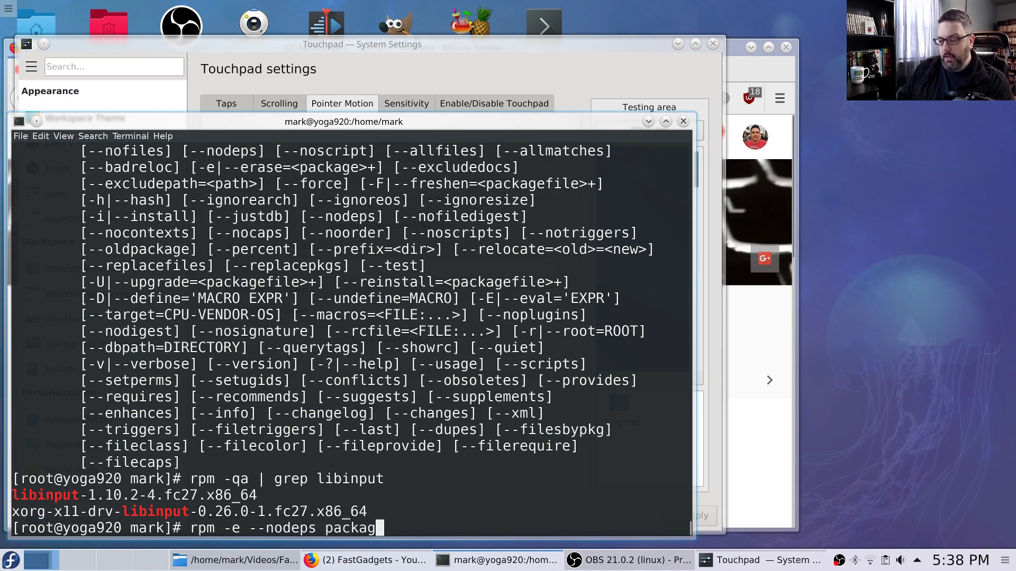
{"action": "type", "text": "age"}
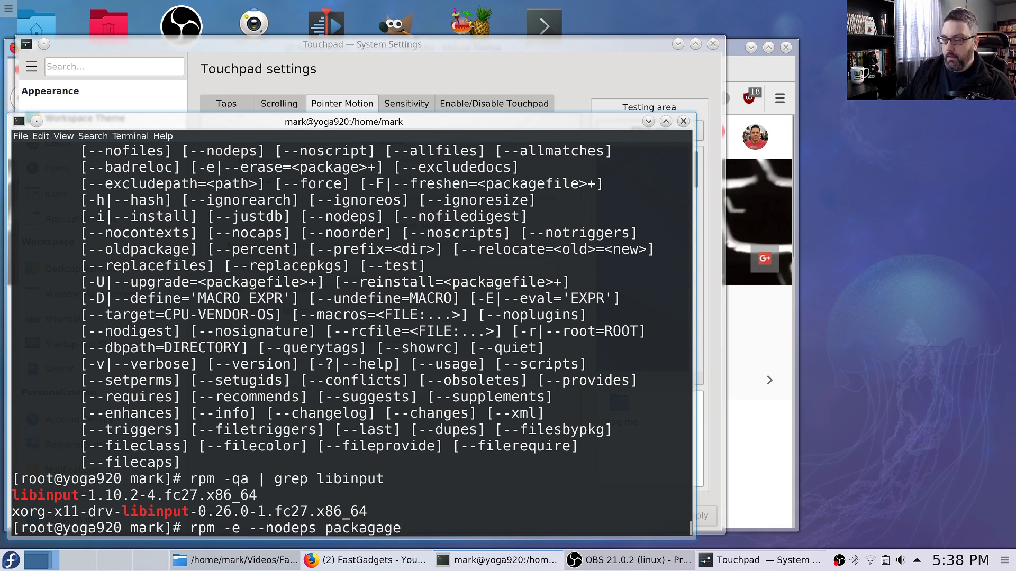
{"action": "left_click_drag", "start_coordinate": [262, 124], "coordinate": [269, 56]}
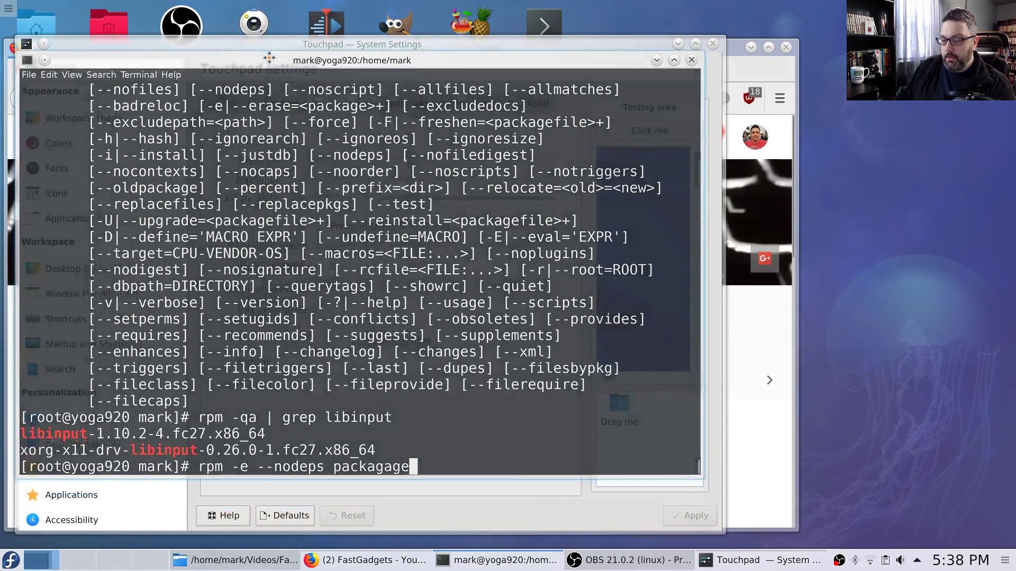
{"action": "left_click_drag", "start_coordinate": [418, 460], "coordinate": [196, 463]}
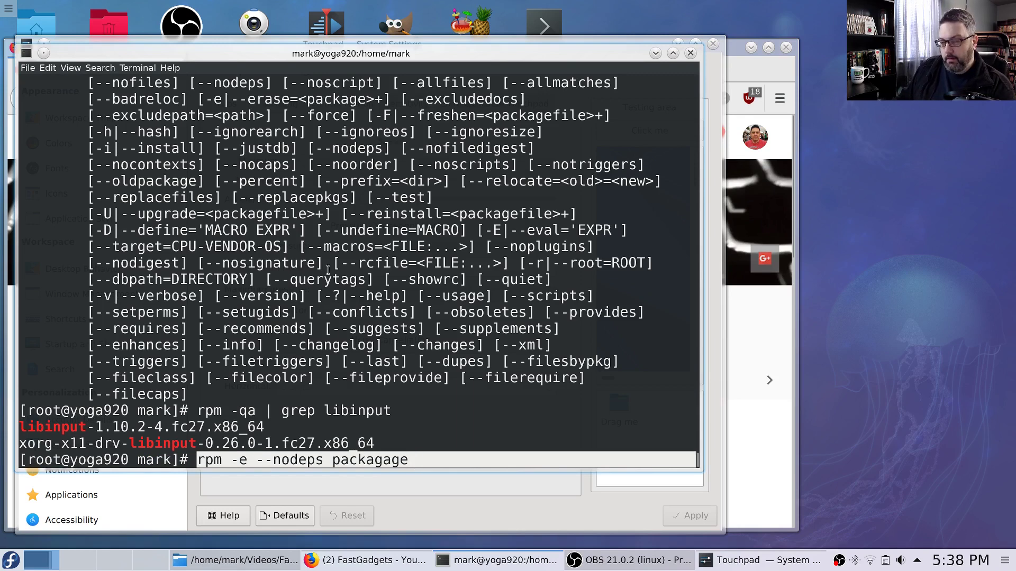
{"action": "left_click", "coordinate": [416, 465]}
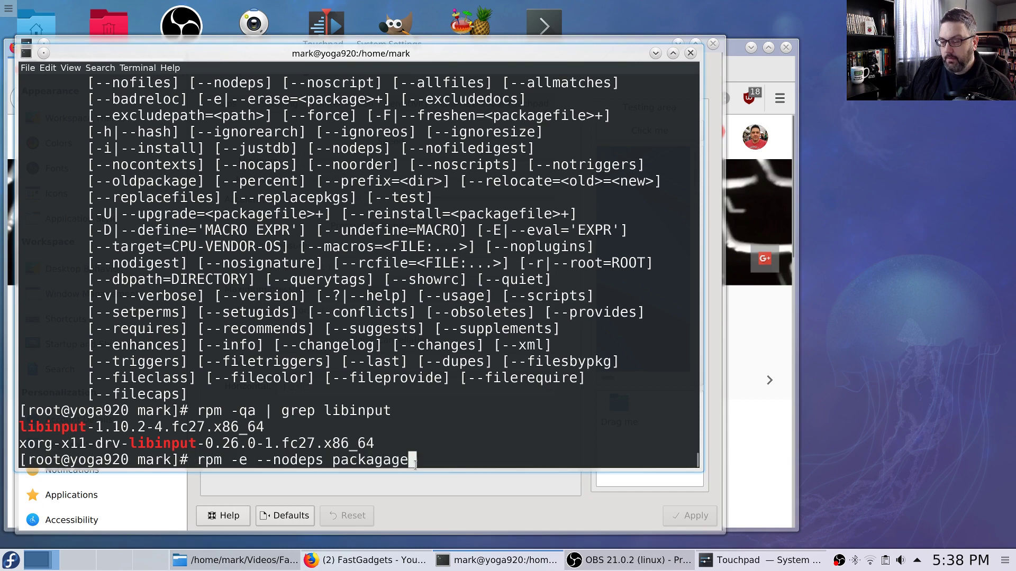
{"action": "key", "text": "BackSpace"}
{"action": "key", "text": "BackSpace"}
{"action": "key", "text": "BackSpace"}
{"action": "key", "text": "BackSpace"}
{"action": "key", "text": "BackSpace"}
{"action": "key", "text": "BackSpace"}
{"action": "key", "text": "BackSpace"}
{"action": "key", "text": "BackSpace"}
{"action": "key", "text": "BackSpace"}
{"action": "key", "text": "BackSpace"}
{"action": "key", "text": "BackSpace"}
{"action": "key", "text": "BackSpace"}
{"action": "key", "text": "BackSpace"}
{"action": "key", "text": "BackSpace"}
{"action": "key", "text": "BackSpace"}
{"action": "key", "text": "BackSpace"}
{"action": "key", "text": "BackSpace"}
{"action": "key", "text": "BackSpace"}
{"action": "key", "text": "BackSpace"}
{"action": "key", "text": "BackSpace"}
{"action": "type", "text": "clear"}
{"action": "key", "text": "Return"}
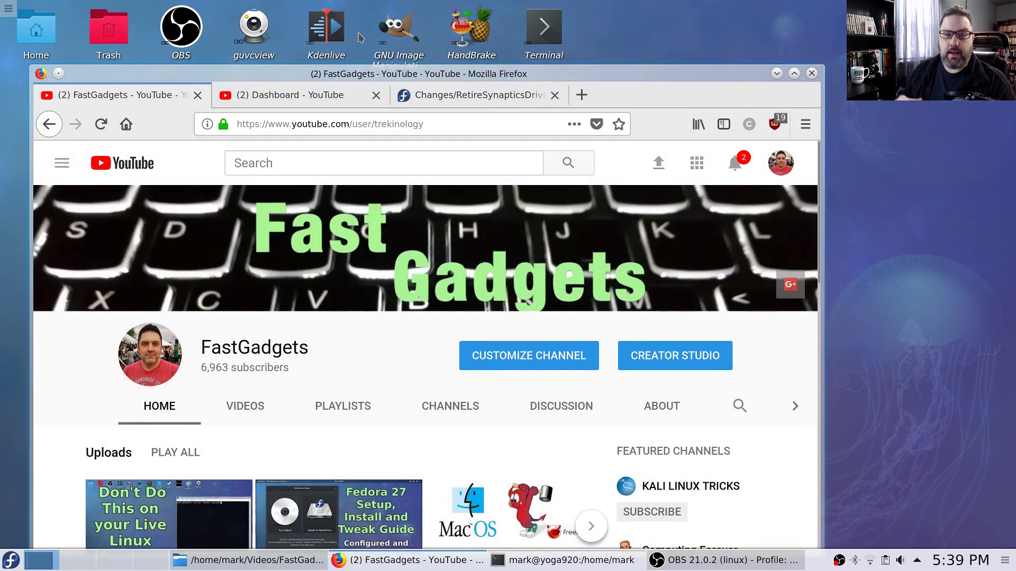
Scroll the FastGadgets YouTube channel page down to its Uploads row.
{"action": "scroll", "coordinate": [609, 366], "scroll_direction": "down", "scroll_amount": 2}
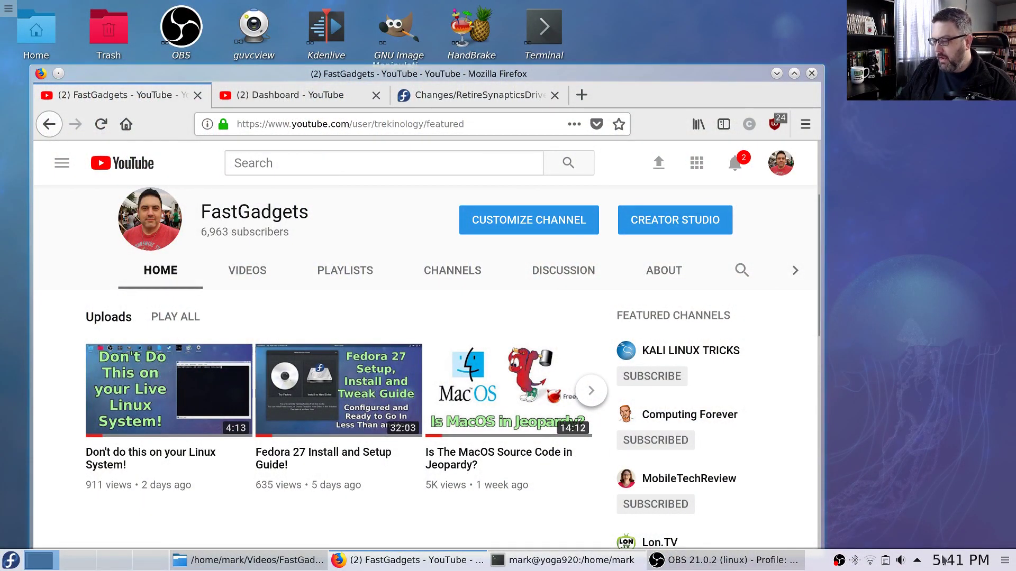
Nudge the Firefox window slightly and minimize it, bringing the terminal's root prompt forward.
{"action": "mouse_move", "coordinate": [945, 559]}
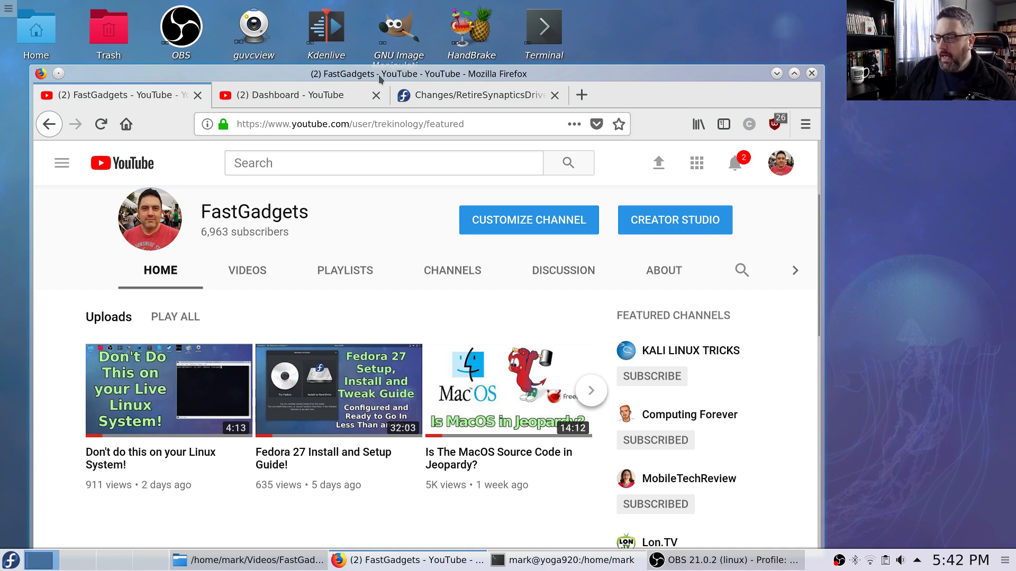
{"action": "left_click_drag", "start_coordinate": [374, 75], "coordinate": [343, 80]}
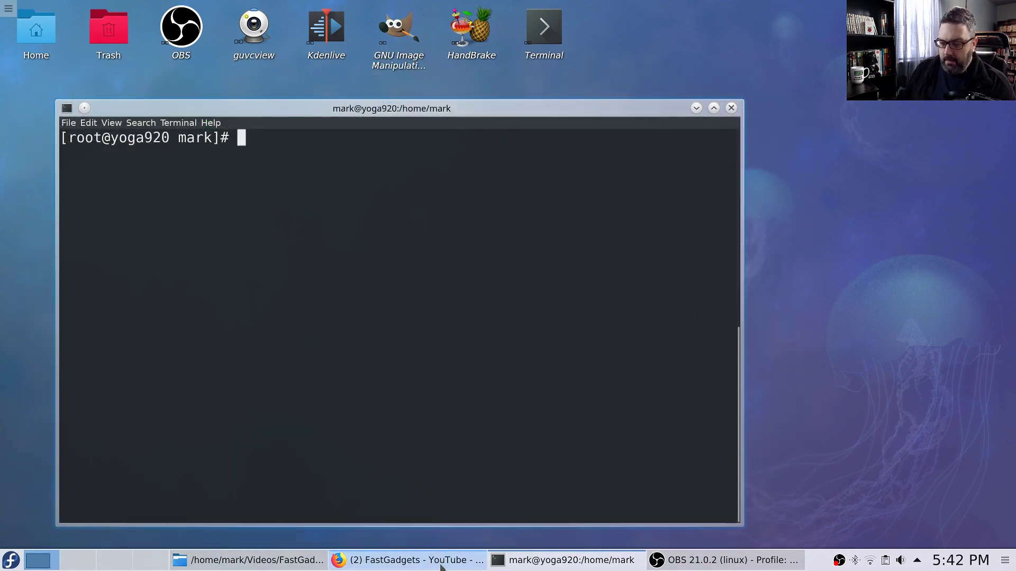
Bring Firefox back and switch to the Fedora wiki page on retiring the Synaptics driver.
{"action": "left_click", "coordinate": [408, 560]}
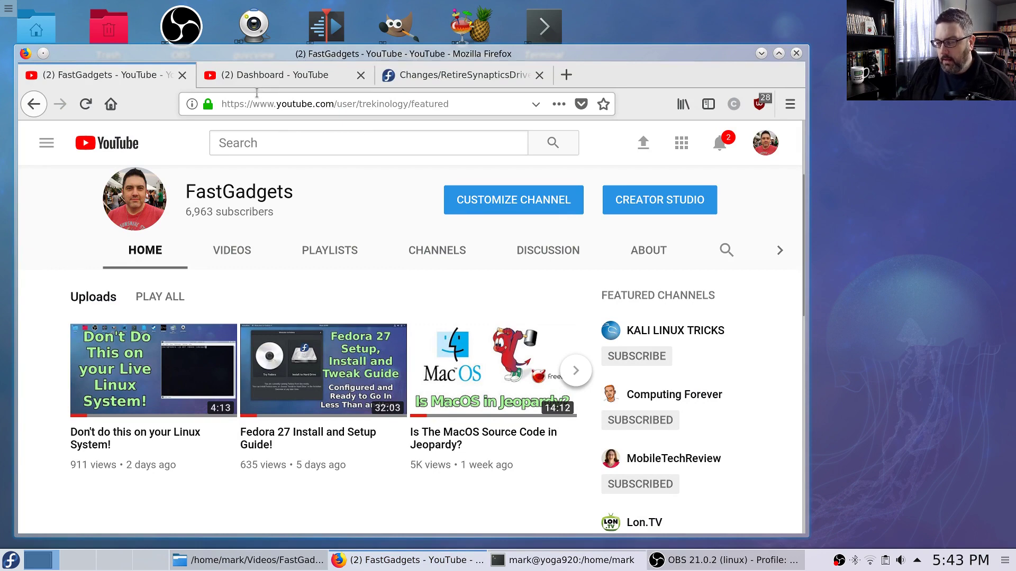
{"action": "key", "text": "ctrl+shift+Tab"}
{"action": "scroll", "coordinate": [469, 307], "scroll_direction": "down", "scroll_amount": 1}
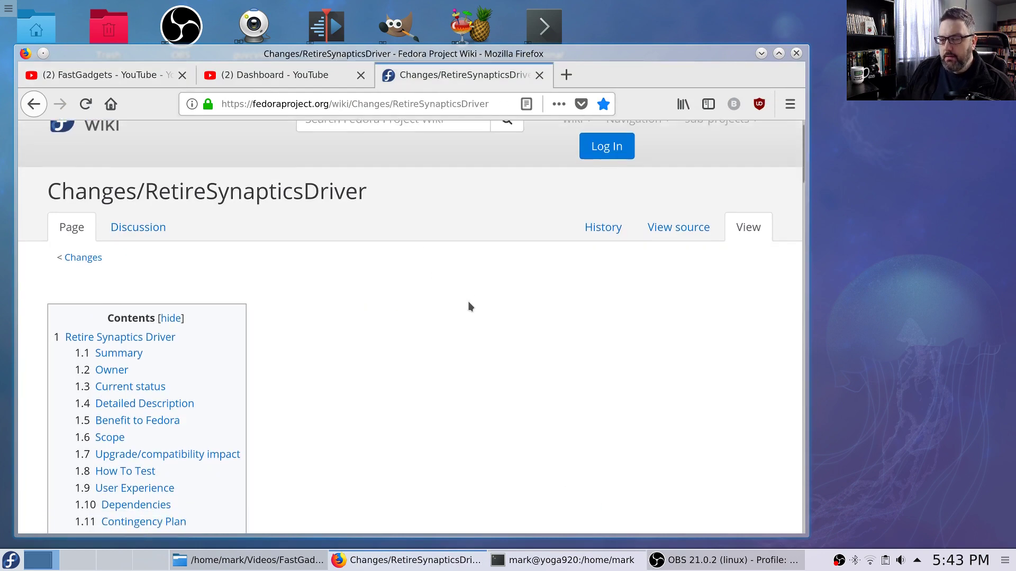
{"action": "scroll", "coordinate": [468, 307], "scroll_direction": "down", "scroll_amount": 2}
{"action": "scroll", "coordinate": [469, 307], "scroll_direction": "up", "scroll_amount": 1}
{"action": "scroll", "coordinate": [469, 307], "scroll_direction": "up", "scroll_amount": 1}
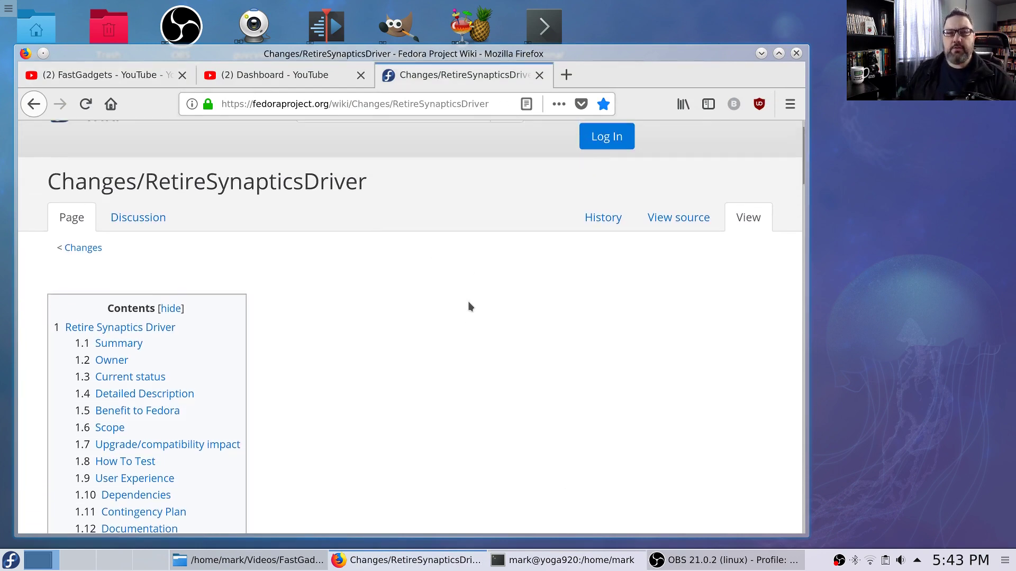
{"action": "scroll", "coordinate": [486, 309], "scroll_direction": "down", "scroll_amount": 3}
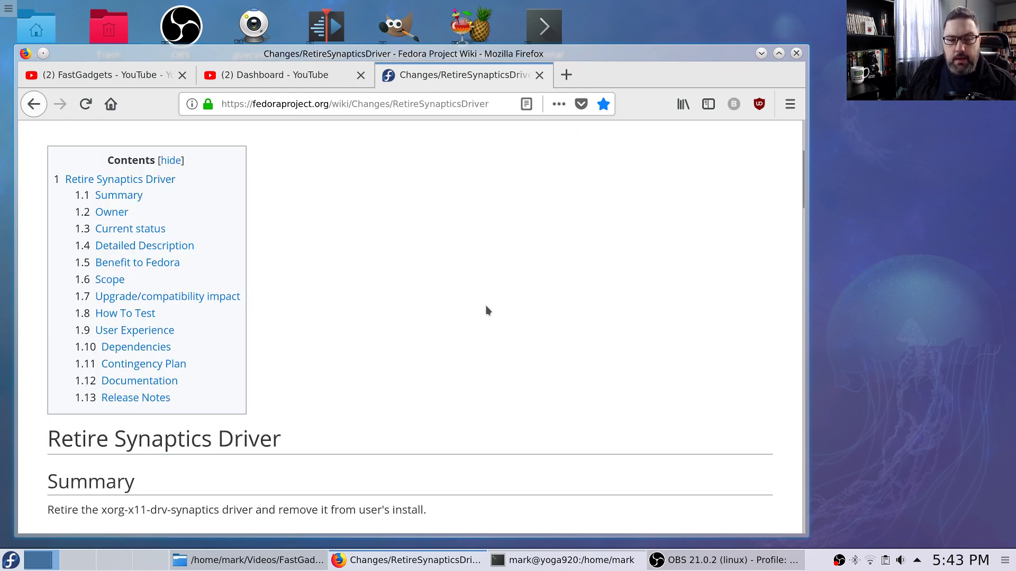
{"action": "scroll", "coordinate": [487, 310], "scroll_direction": "down", "scroll_amount": 5}
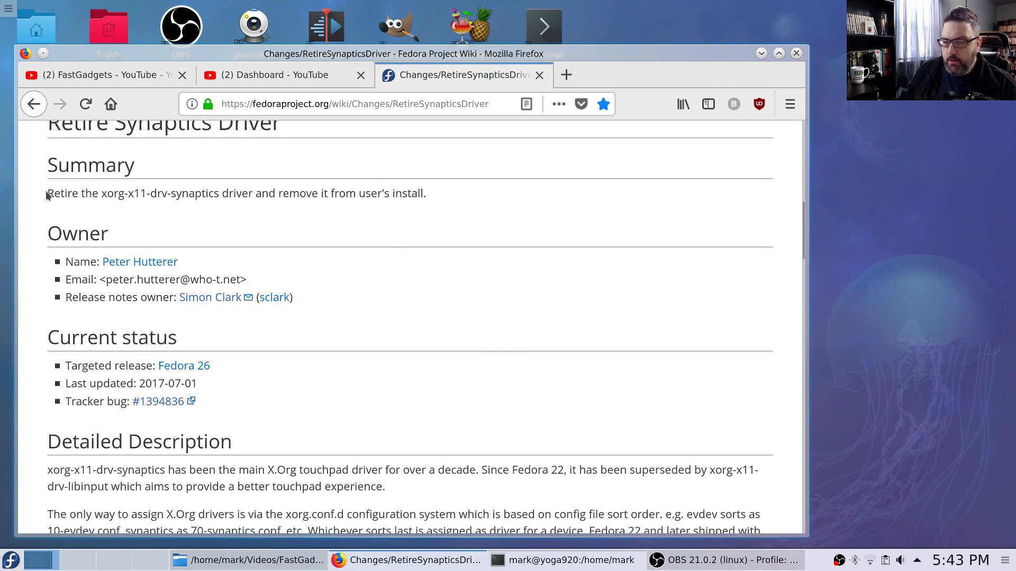
Highlight the retirement summary sentence, zoom the page to 110%, and scroll down to the steps.
{"action": "left_click_drag", "start_coordinate": [47, 193], "coordinate": [376, 209]}
{"action": "key", "text": "ctrl+plus"}
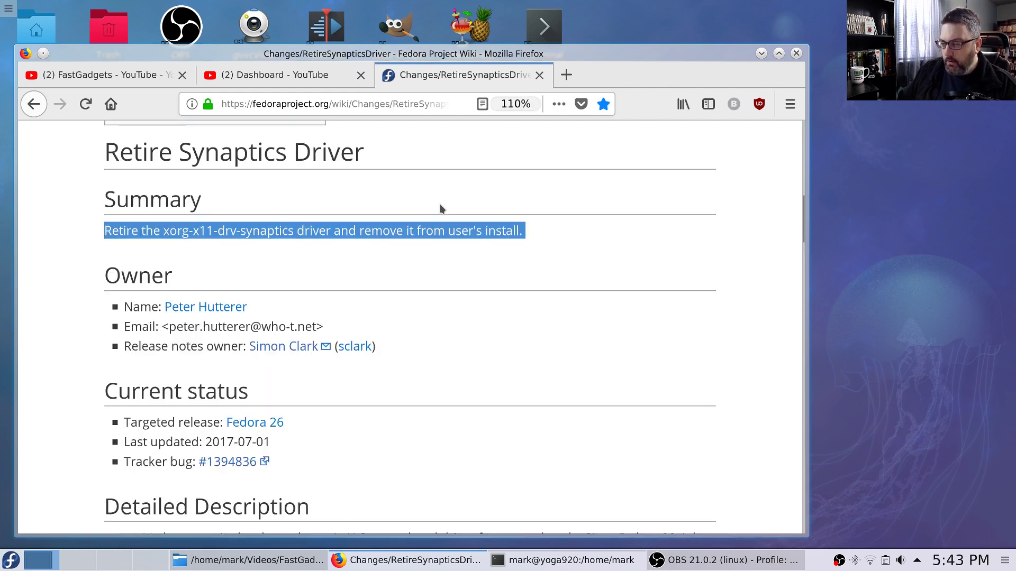
{"action": "scroll", "coordinate": [390, 339], "scroll_direction": "down", "scroll_amount": 3}
{"action": "scroll", "coordinate": [398, 339], "scroll_direction": "down", "scroll_amount": 3}
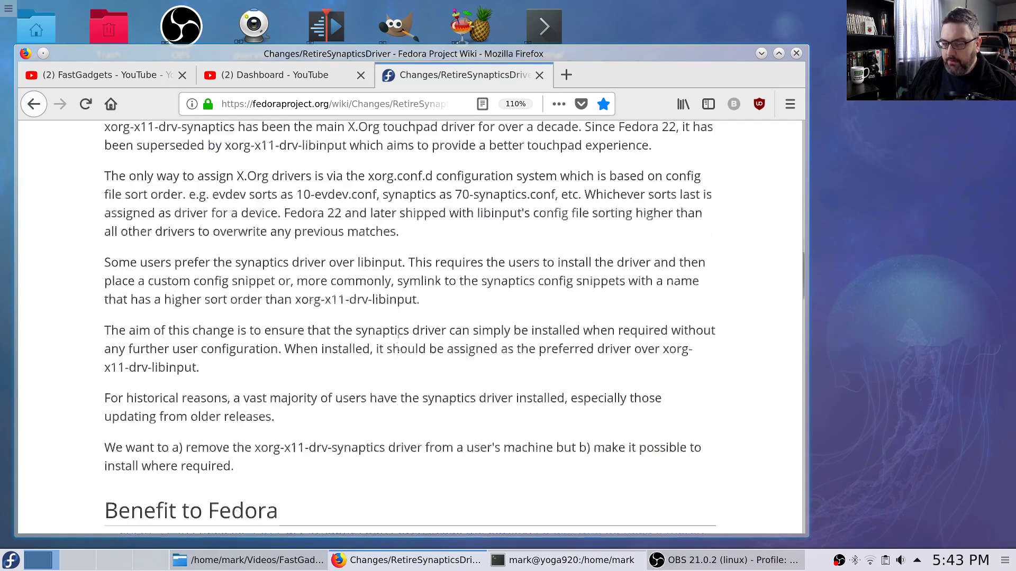
{"action": "scroll", "coordinate": [398, 334], "scroll_direction": "down", "scroll_amount": 5}
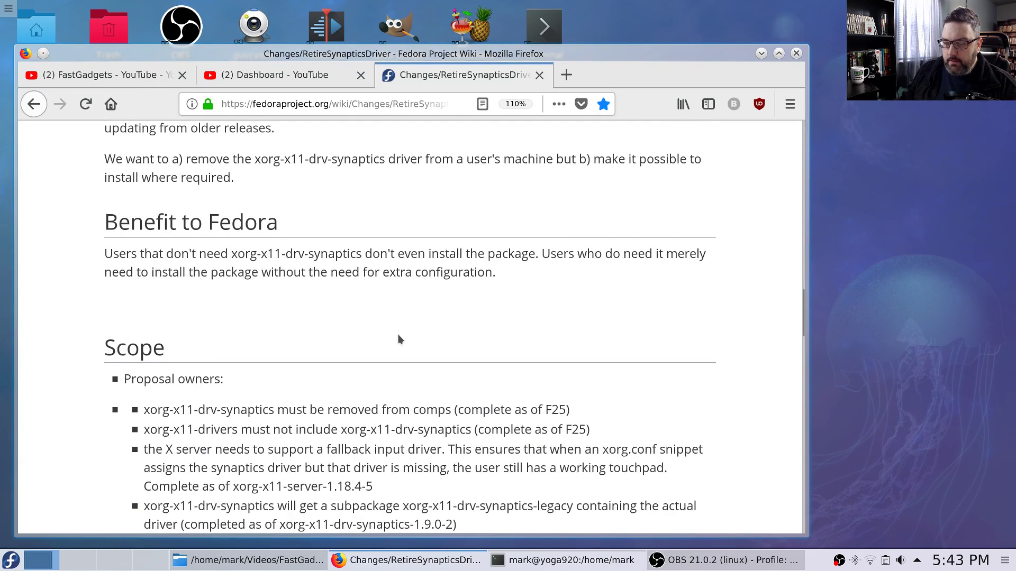
{"action": "scroll", "coordinate": [398, 339], "scroll_direction": "down", "scroll_amount": 2}
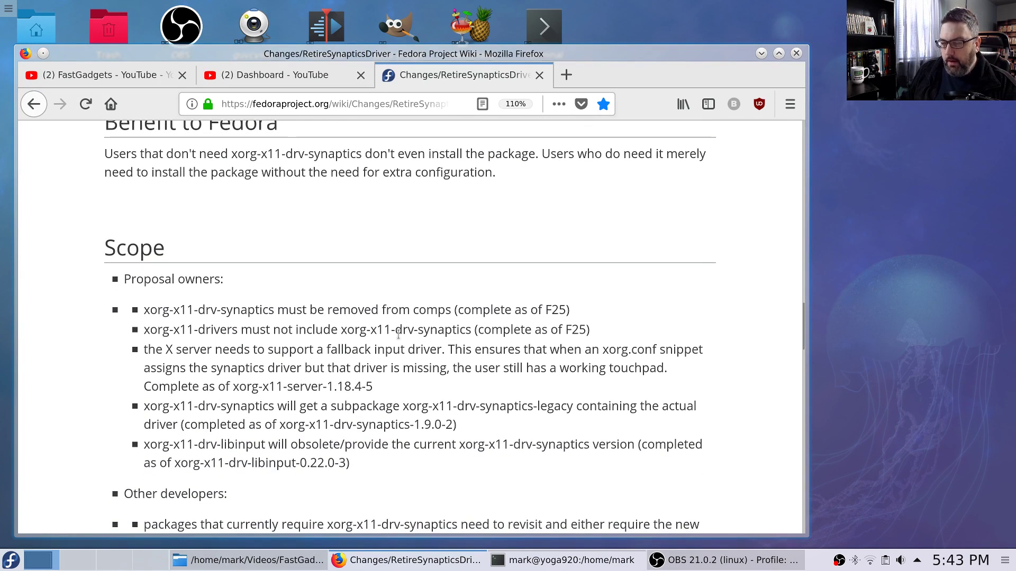
{"action": "scroll", "coordinate": [398, 334], "scroll_direction": "down", "scroll_amount": 3}
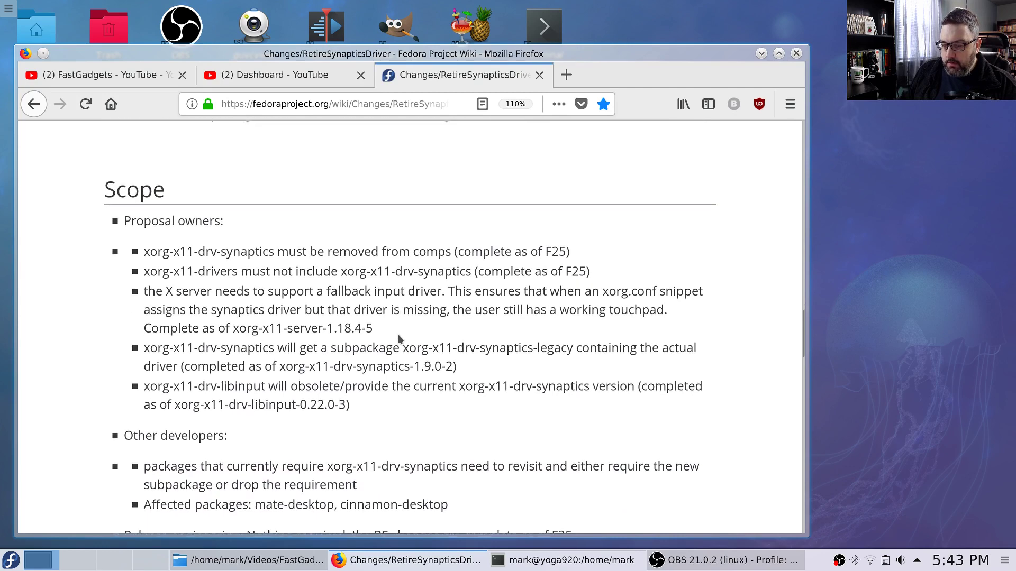
{"action": "scroll", "coordinate": [399, 339], "scroll_direction": "down", "scroll_amount": 7}
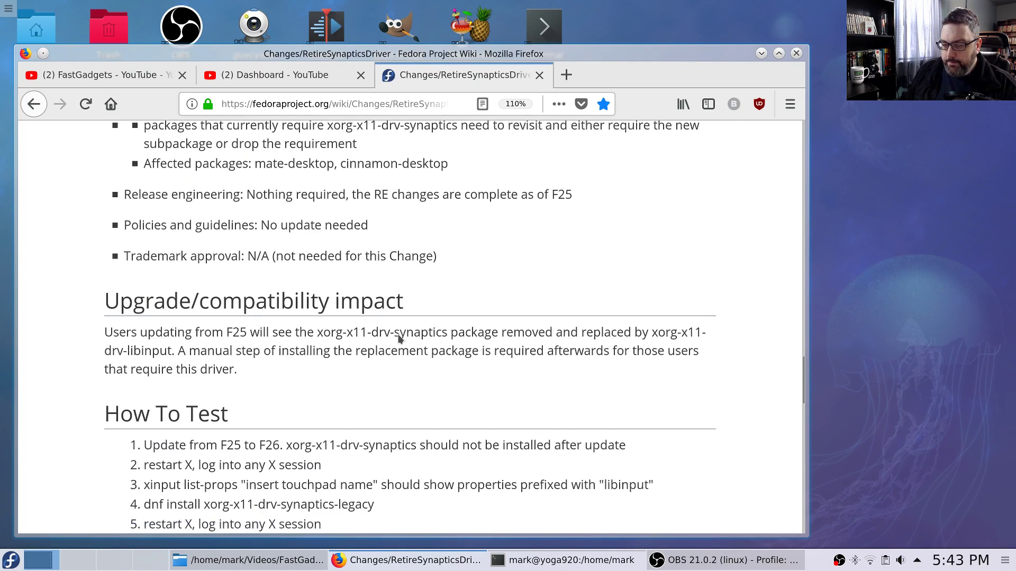
{"action": "scroll", "coordinate": [398, 334], "scroll_direction": "down", "scroll_amount": 5}
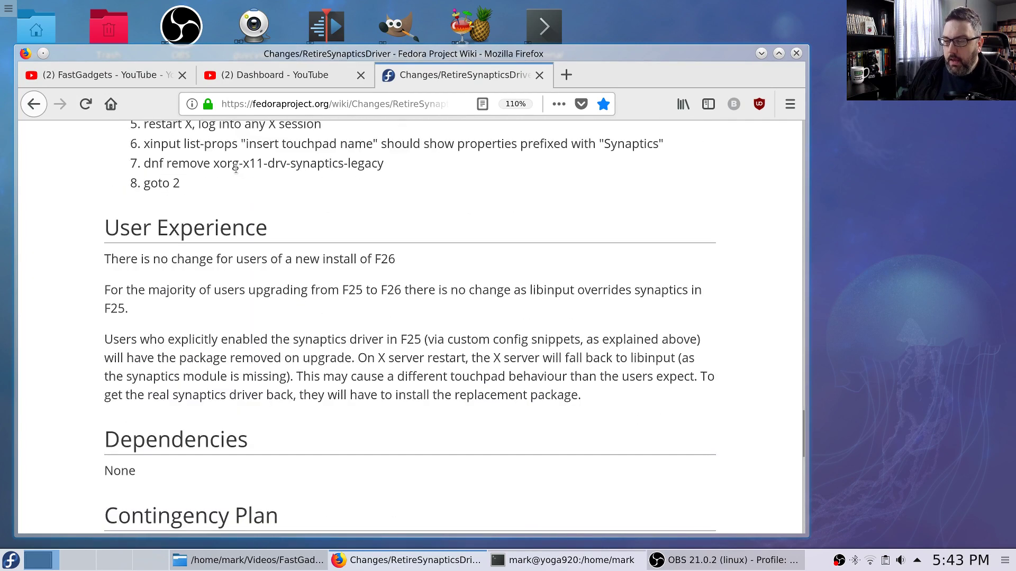
Highlight and deselect the dnf remove xorg-x11-drv-synaptics-legacy text, then open the launcher.
{"action": "left_click_drag", "start_coordinate": [212, 164], "coordinate": [416, 176]}
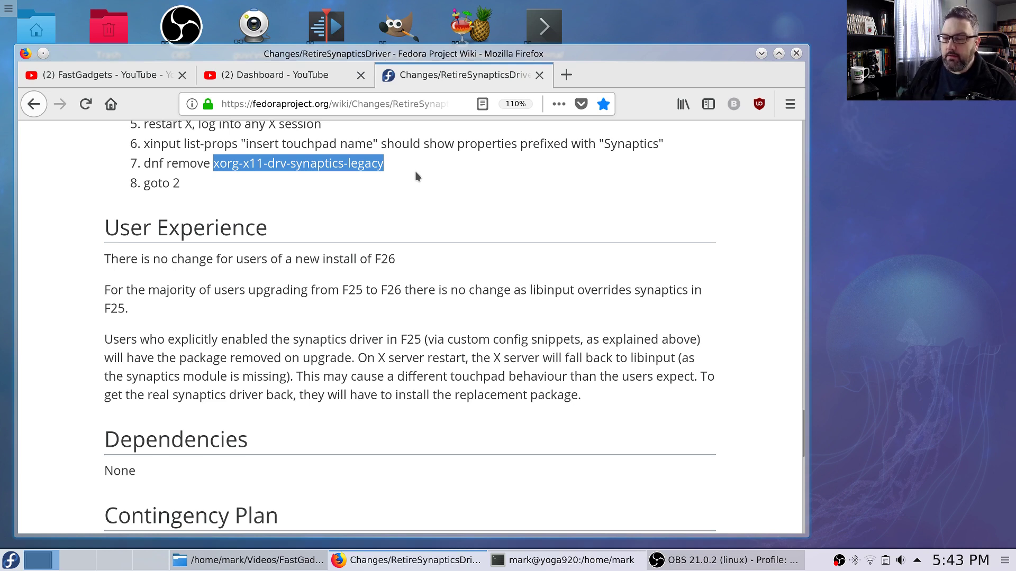
{"action": "left_click", "coordinate": [416, 176]}
{"action": "left_click_drag", "start_coordinate": [212, 164], "coordinate": [404, 183]}
{"action": "left_click", "coordinate": [398, 214]}
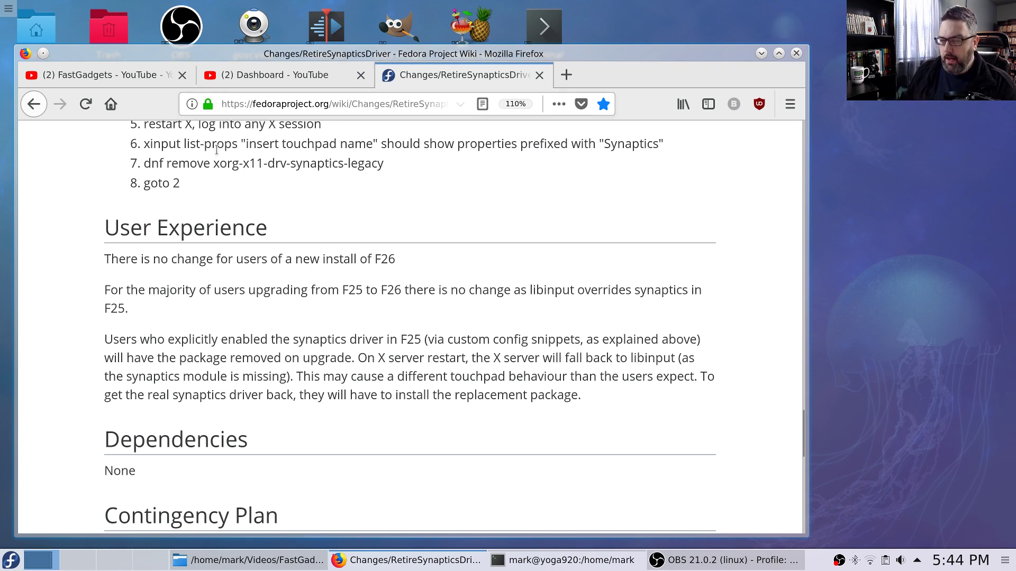
{"action": "left_click_drag", "start_coordinate": [212, 163], "coordinate": [391, 172]}
{"action": "left_click", "coordinate": [391, 172]}
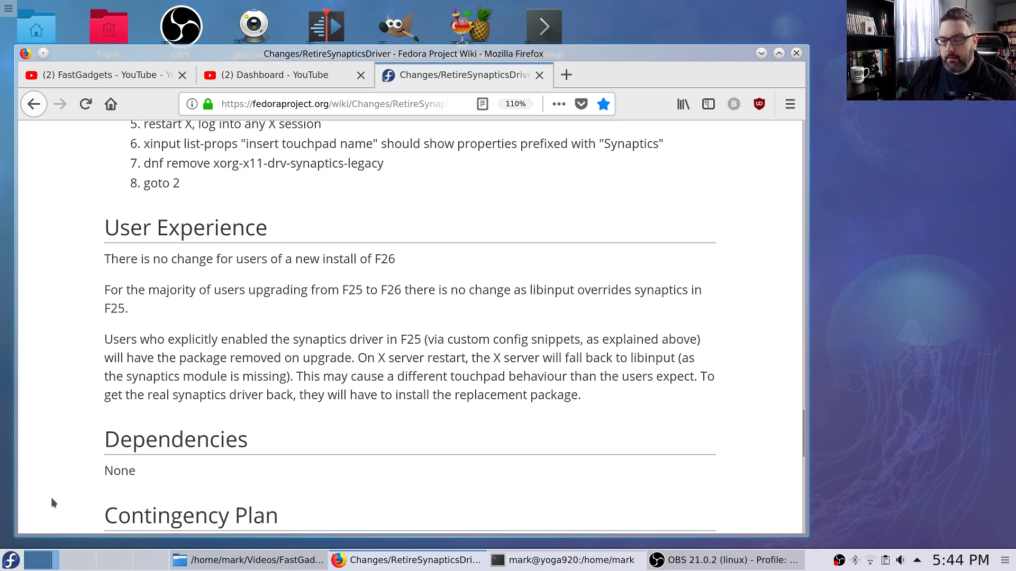
{"action": "left_click", "coordinate": [9, 562]}
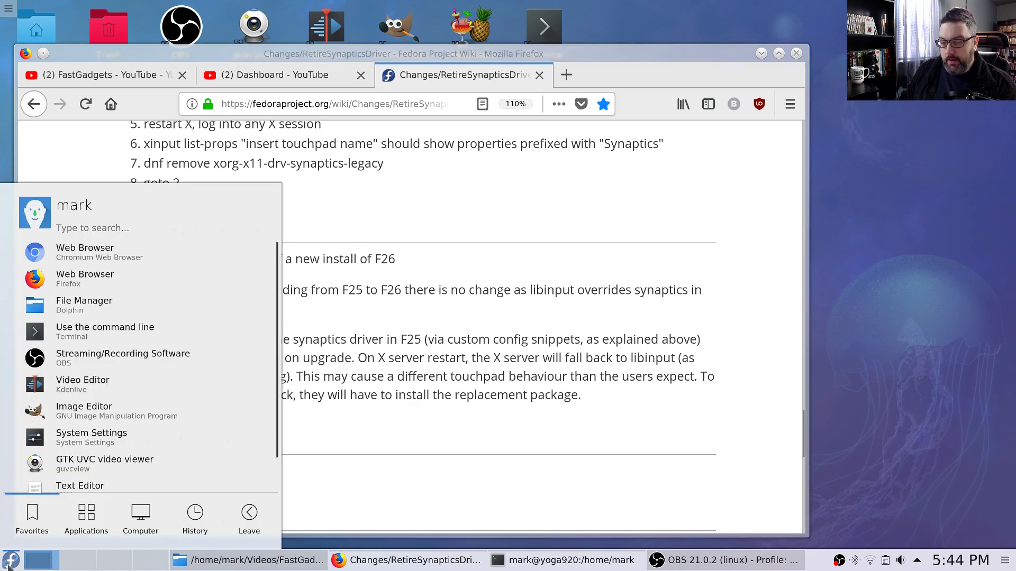
Launch System Settings, reposition its window, and show the Touchpad Pointer Motion settings.
{"action": "scroll", "coordinate": [101, 420], "scroll_direction": "down", "scroll_amount": 1}
{"action": "left_click", "coordinate": [104, 423]}
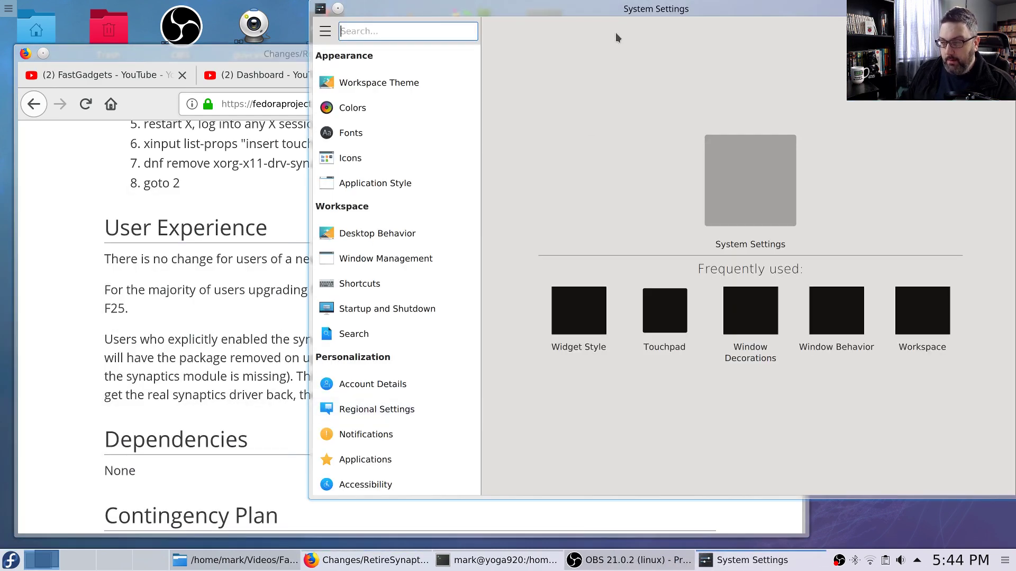
{"action": "left_click_drag", "start_coordinate": [606, 8], "coordinate": [378, 27]}
{"action": "left_click", "coordinate": [436, 339]}
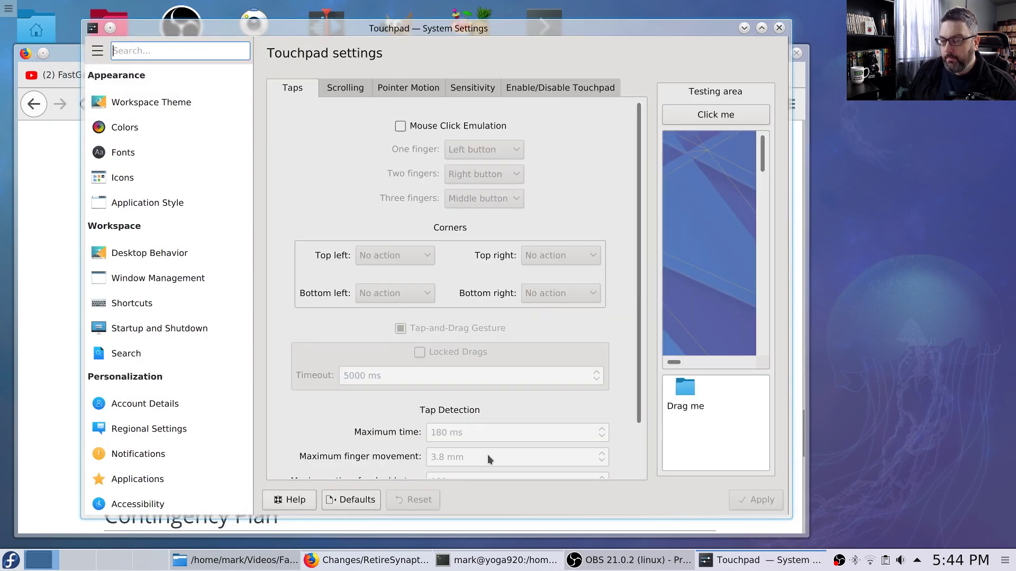
{"action": "left_click", "coordinate": [416, 89]}
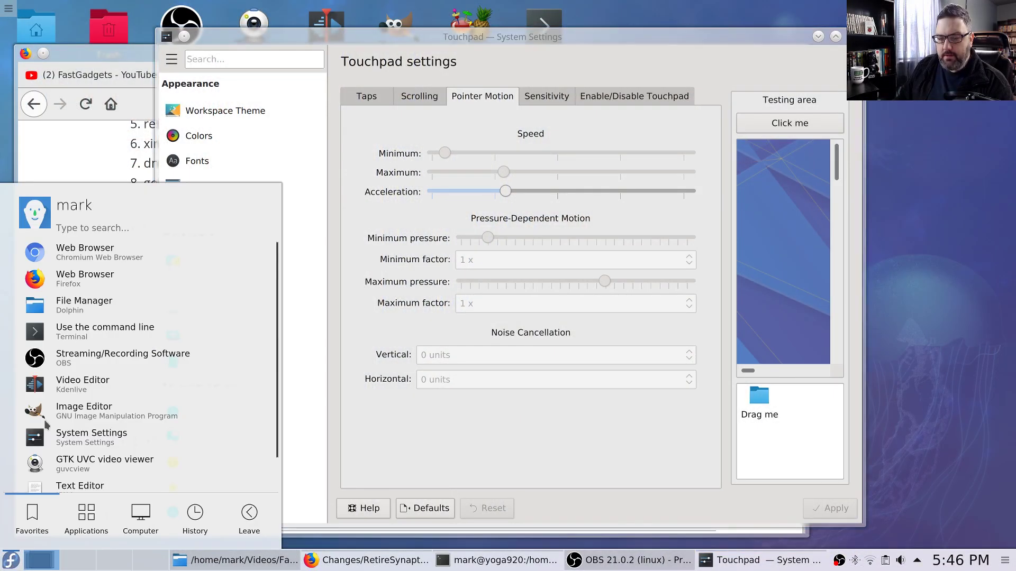
Search the launcher for kwrite, open KWrite, and centre its window.
{"action": "type", "text": "kw"}
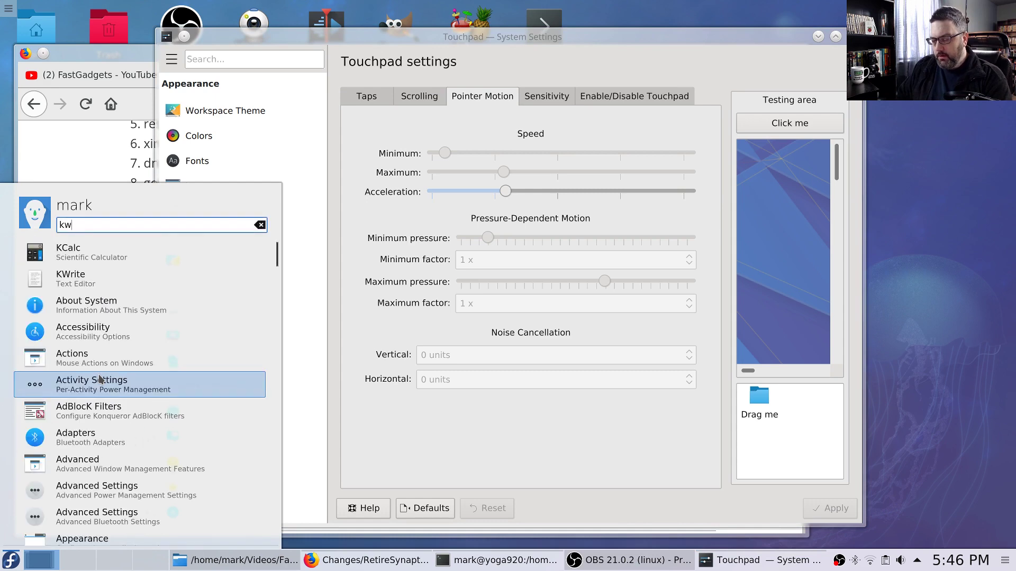
{"action": "type", "text": "rite"}
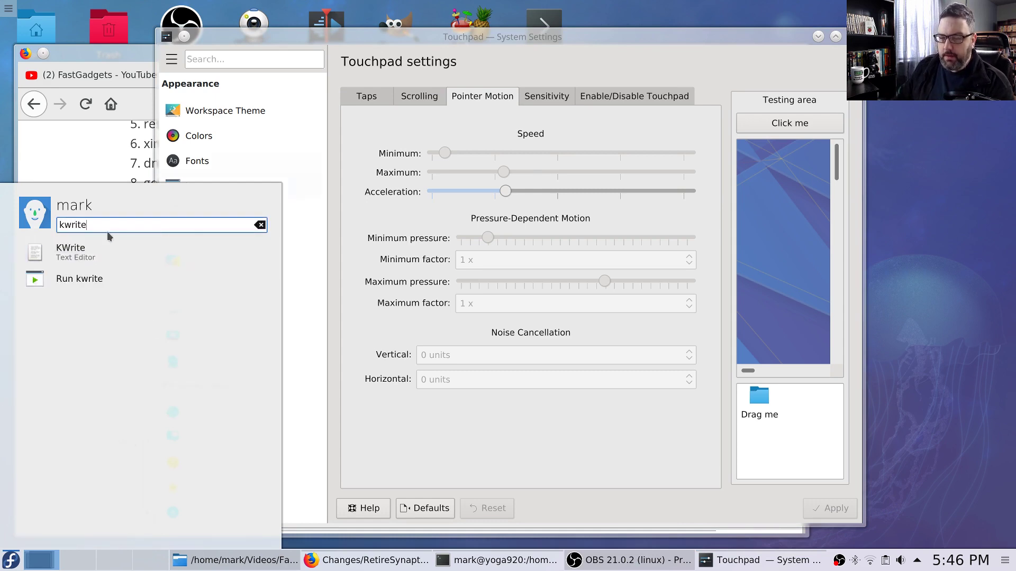
{"action": "left_click", "coordinate": [86, 262]}
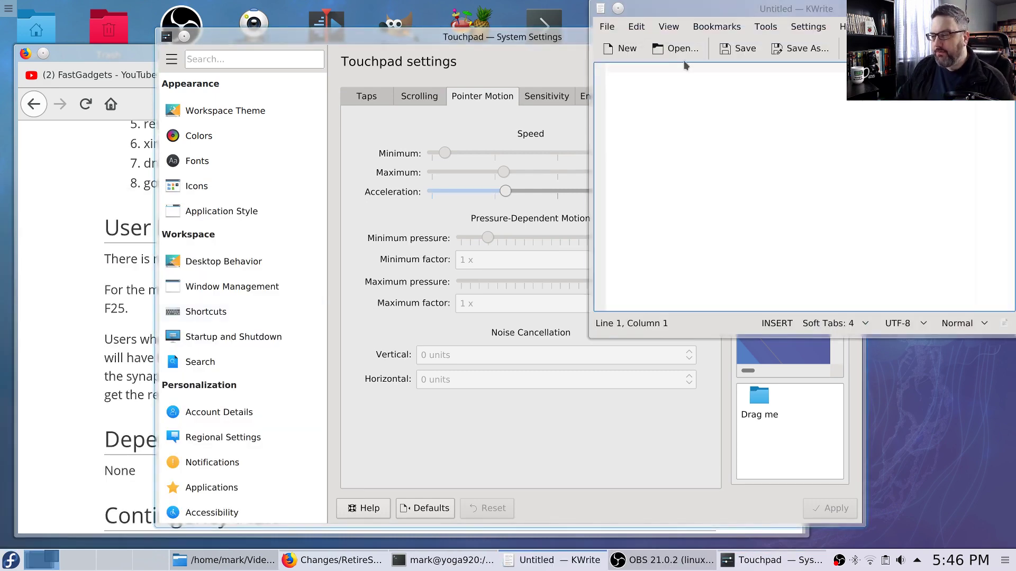
{"action": "left_click_drag", "start_coordinate": [697, 15], "coordinate": [508, 105]}
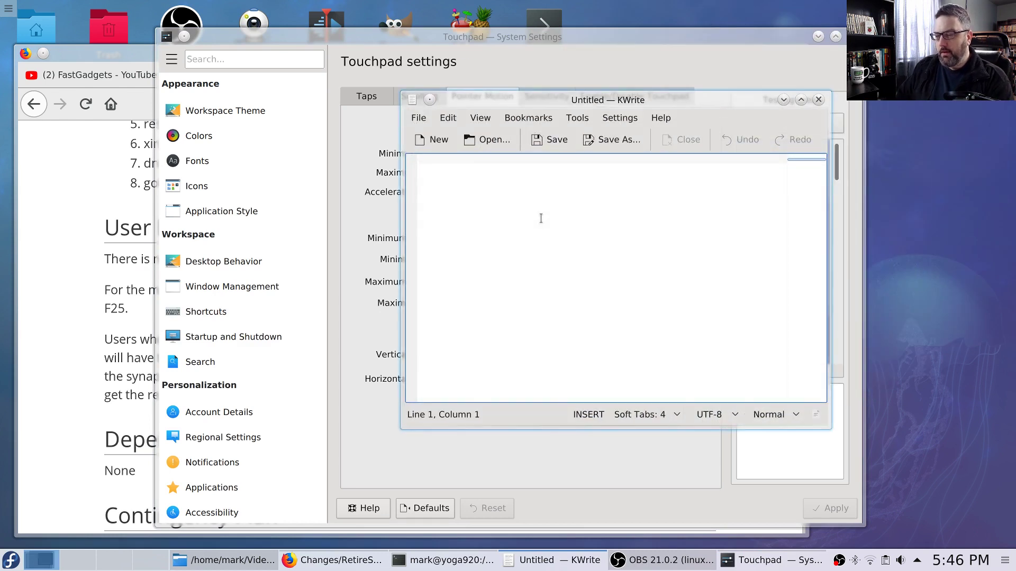
Type 'typing in a text file. Testing libinput.' and start an empty second line.
{"action": "type", "text": "typin"}
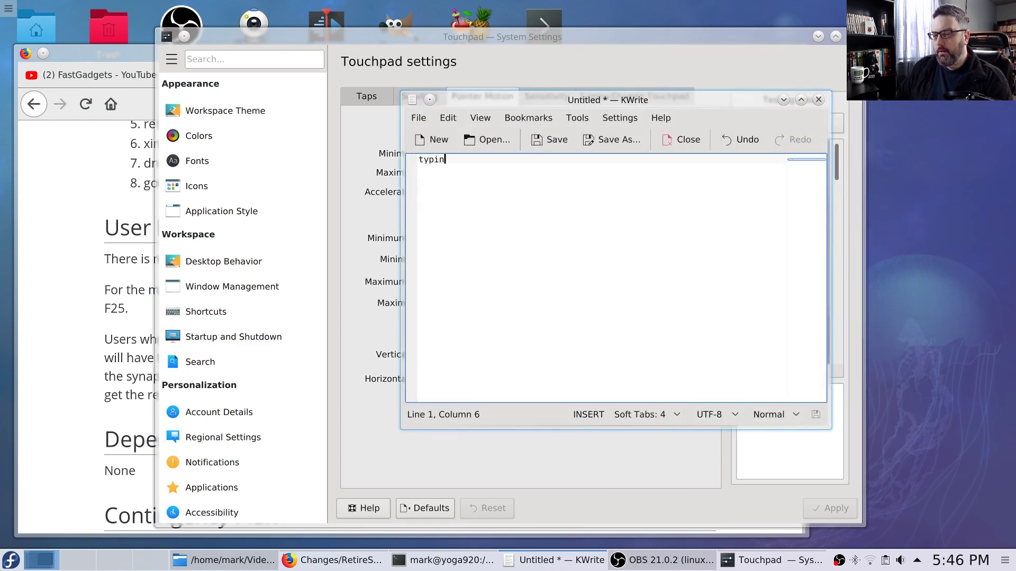
{"action": "type", "text": "g in a text file. Testing"}
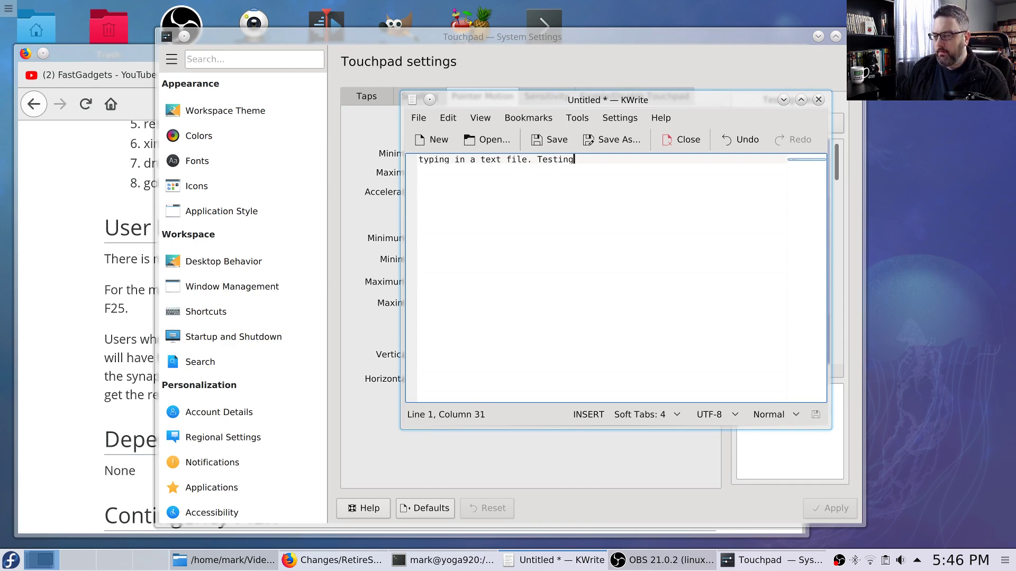
{"action": "type", "text": " libinput."}
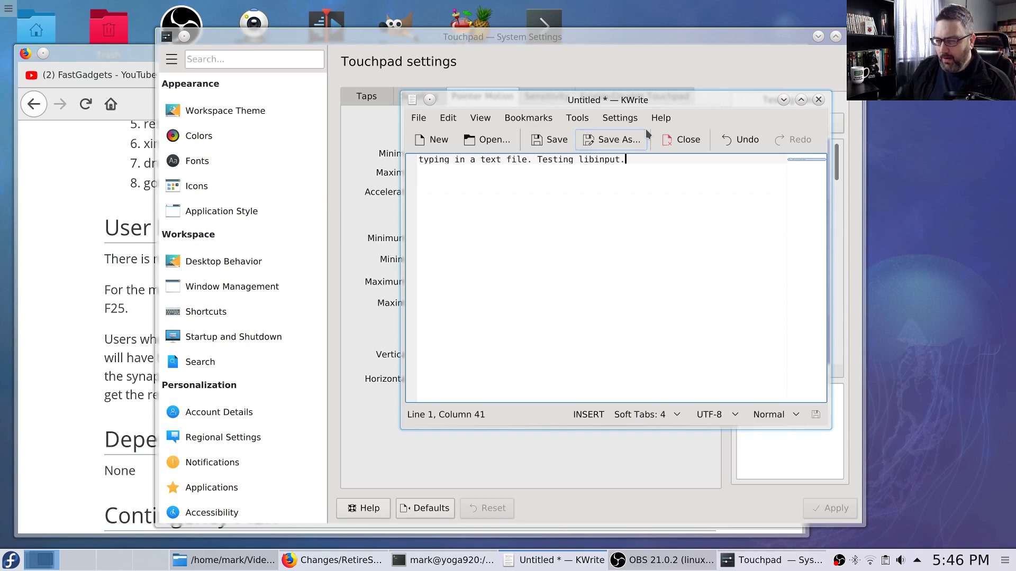
{"action": "mouse_move", "coordinate": [225, 410]}
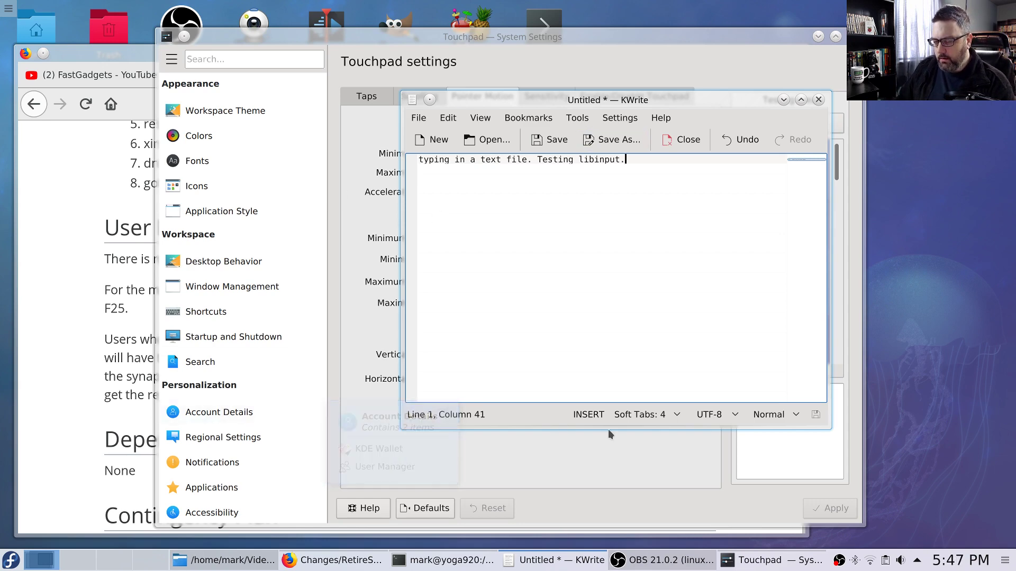
{"action": "left_click_drag", "start_coordinate": [566, 101], "coordinate": [354, 122]}
{"action": "key", "text": "Return"}
Open KWrite's File menu, then open the application launcher.
{"action": "left_click", "coordinate": [211, 140]}
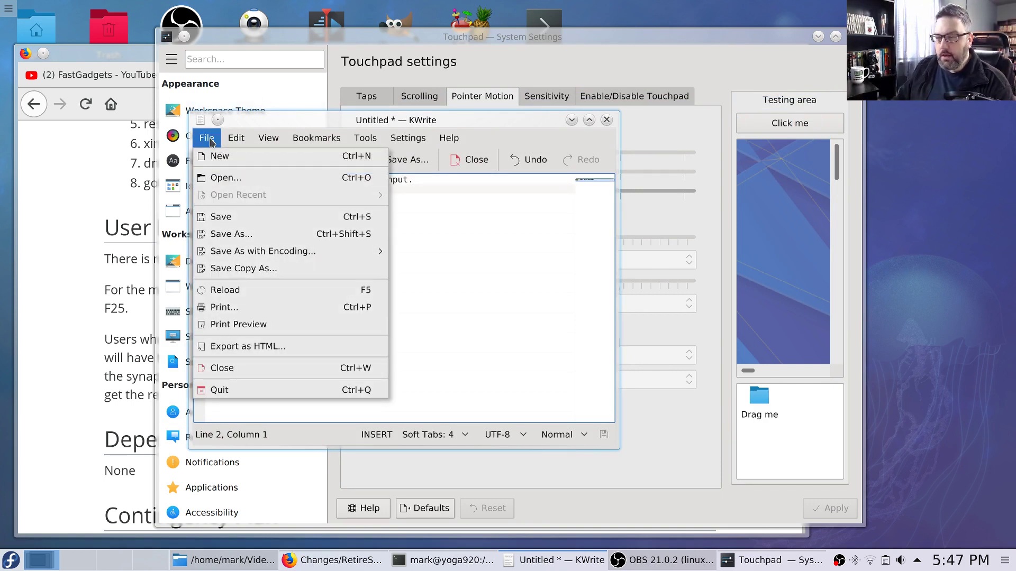
{"action": "mouse_move", "coordinate": [268, 138]}
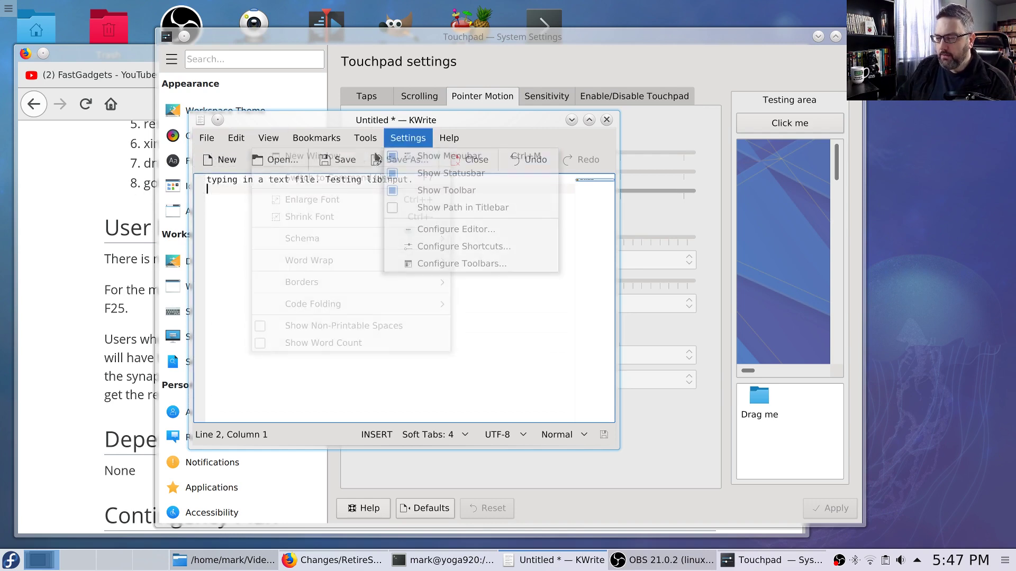
{"action": "mouse_move", "coordinate": [211, 142]}
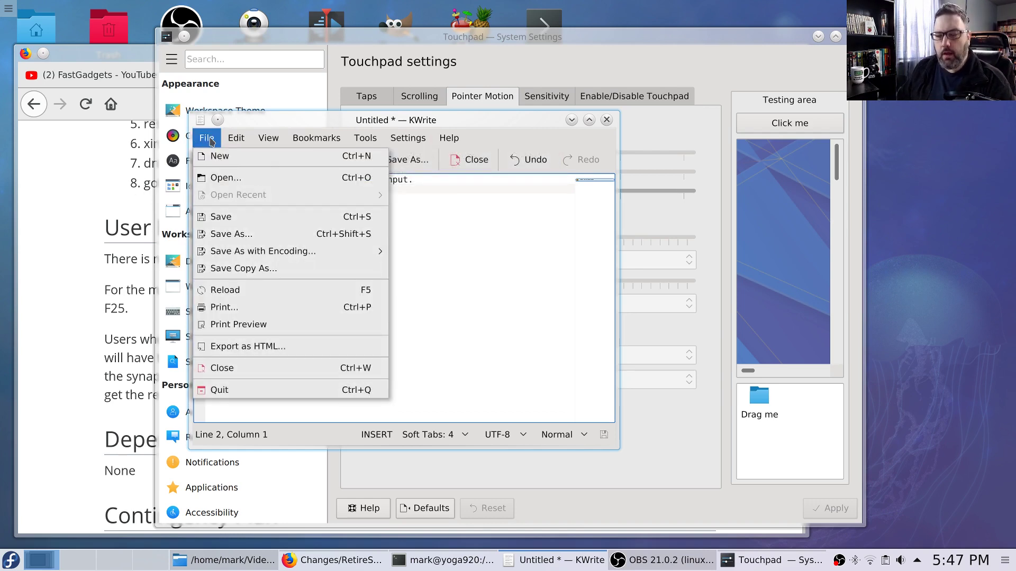
{"action": "left_click", "coordinate": [10, 560]}
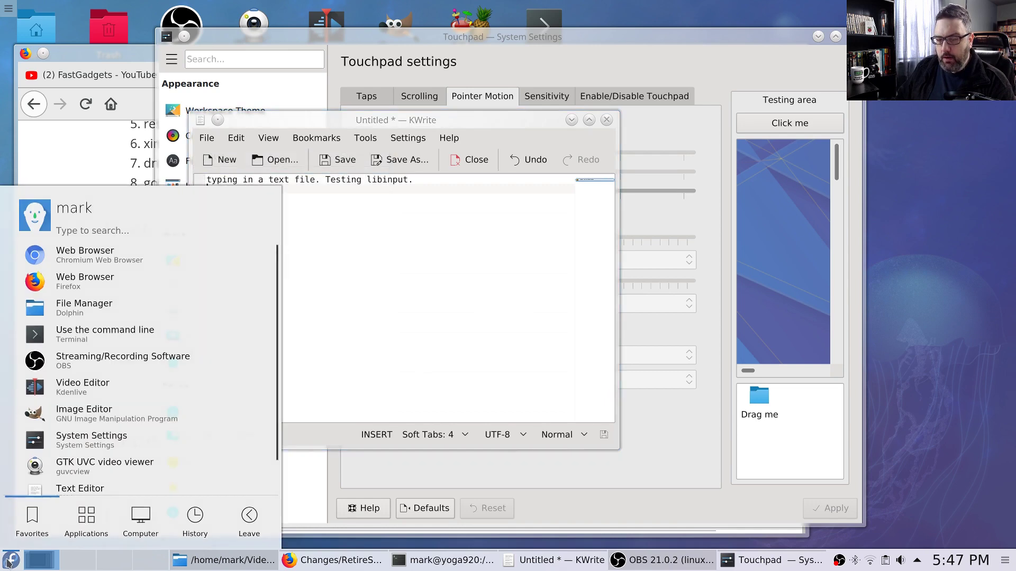
Dismiss the application menu to return to the unsaved KWrite test document.
{"action": "left_click", "coordinate": [10, 559]}
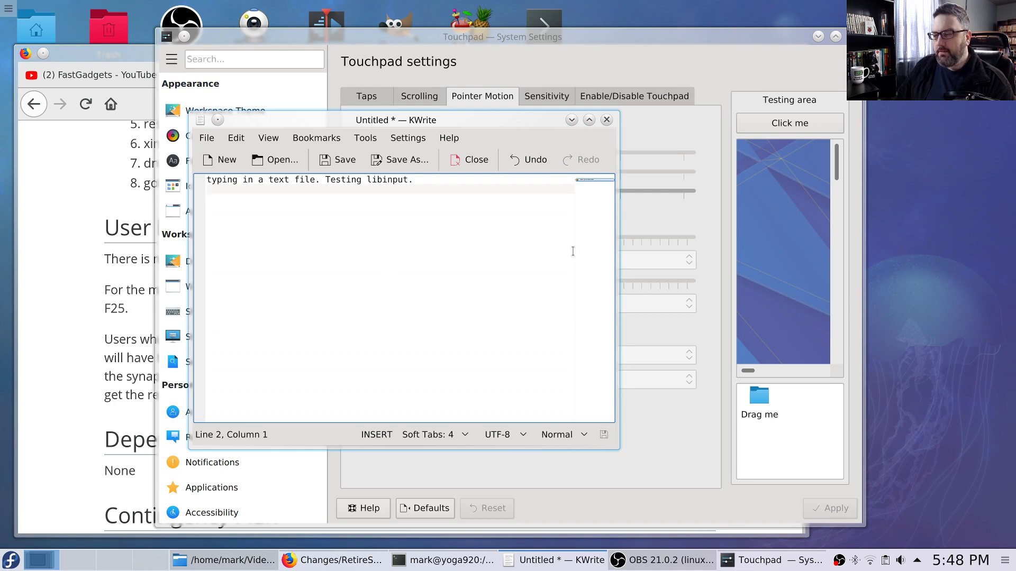
Close KWrite discarding the unsaved test text, and bring the root terminal forward.
{"action": "left_click", "coordinate": [607, 121]}
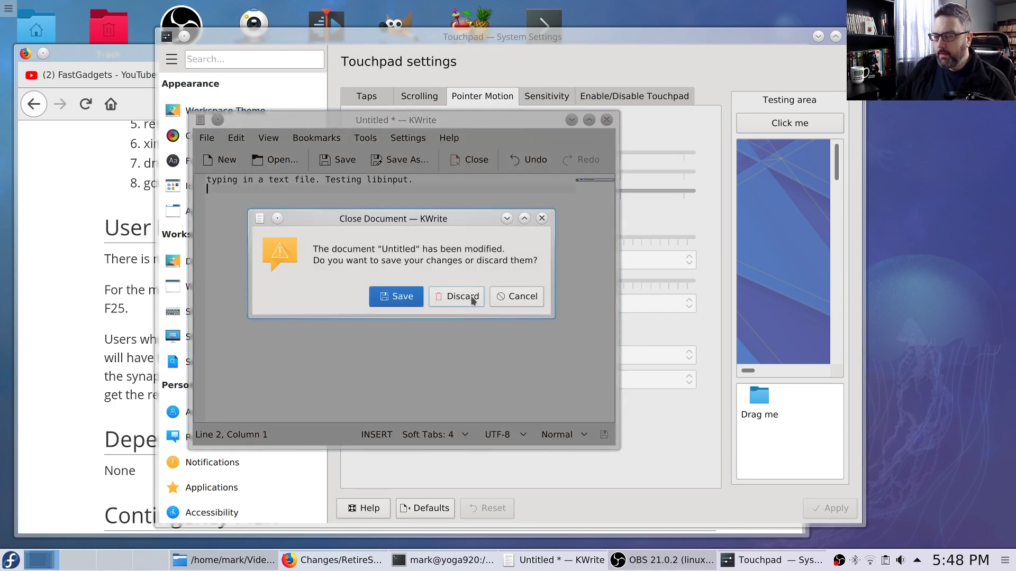
{"action": "left_click", "coordinate": [458, 296]}
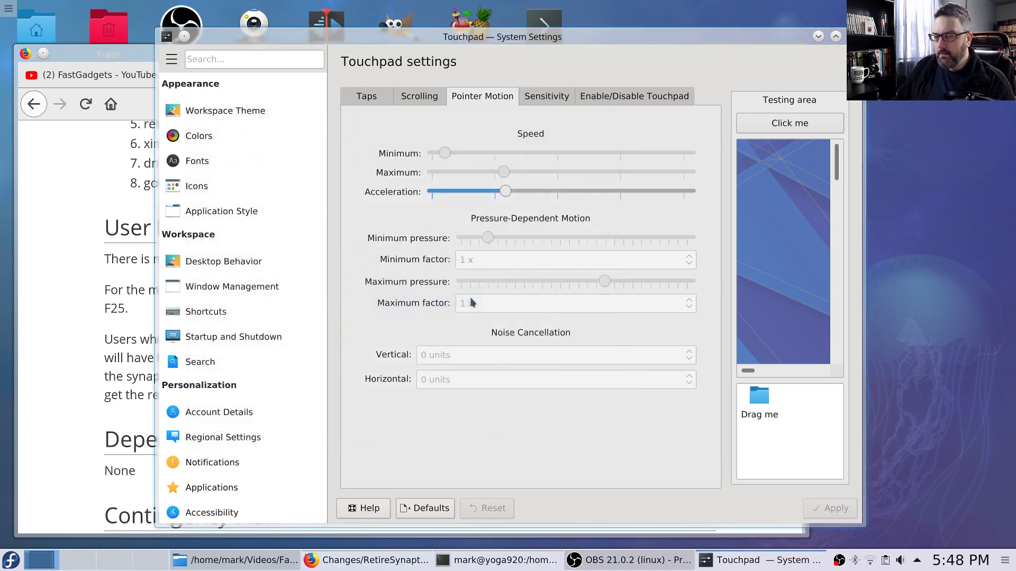
{"action": "left_click", "coordinate": [492, 561]}
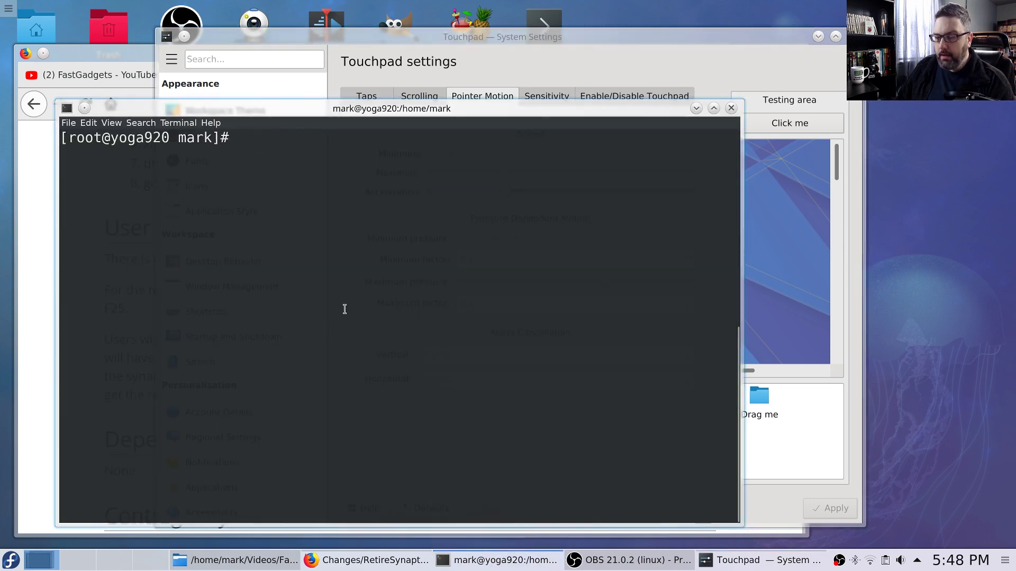
Run dnf list *synaptics* and highlight the synaptics-devel and synaptics-legacy package lines.
{"action": "type", "text": "dnf list"}
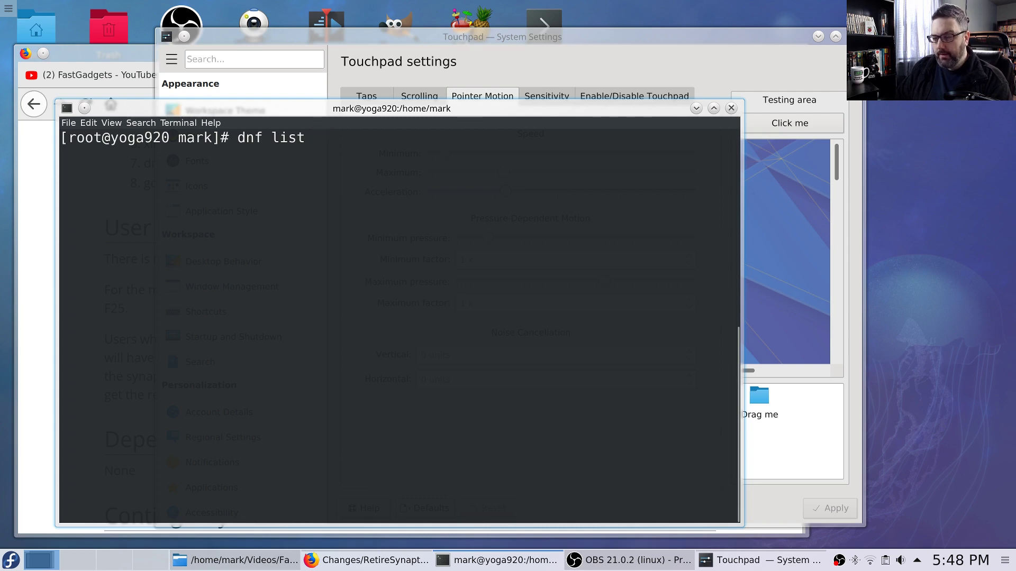
{"action": "type", "text": " *syna"}
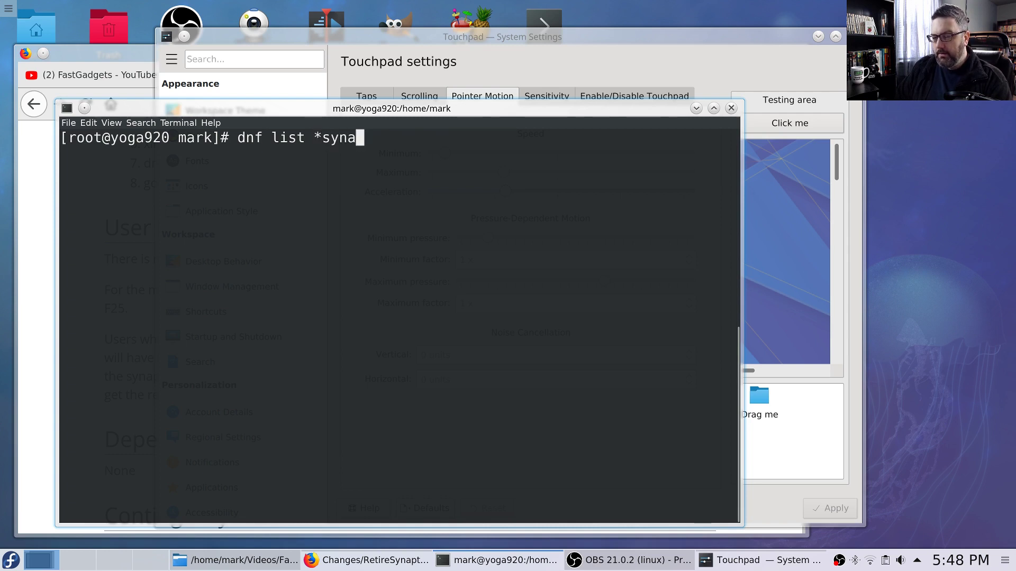
{"action": "type", "text": "ptics*"}
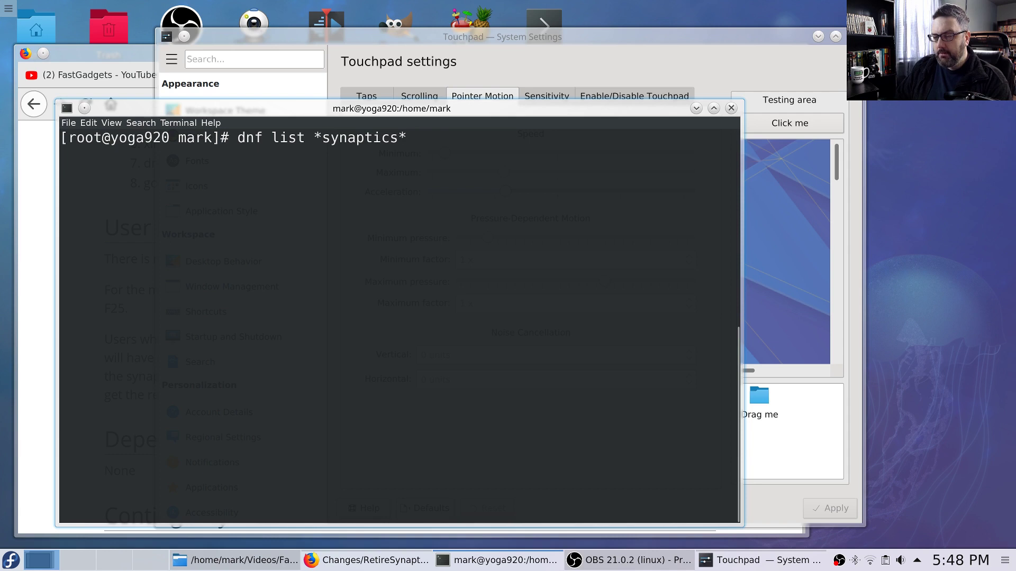
{"action": "key", "text": "Return"}
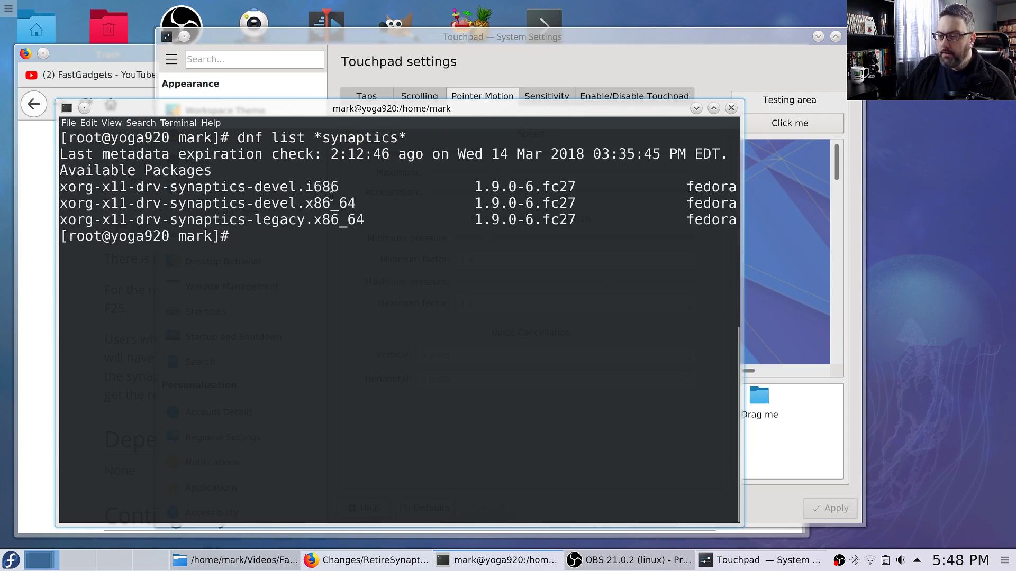
{"action": "left_click_drag", "start_coordinate": [59, 187], "coordinate": [356, 189]}
{"action": "left_click", "coordinate": [351, 199]}
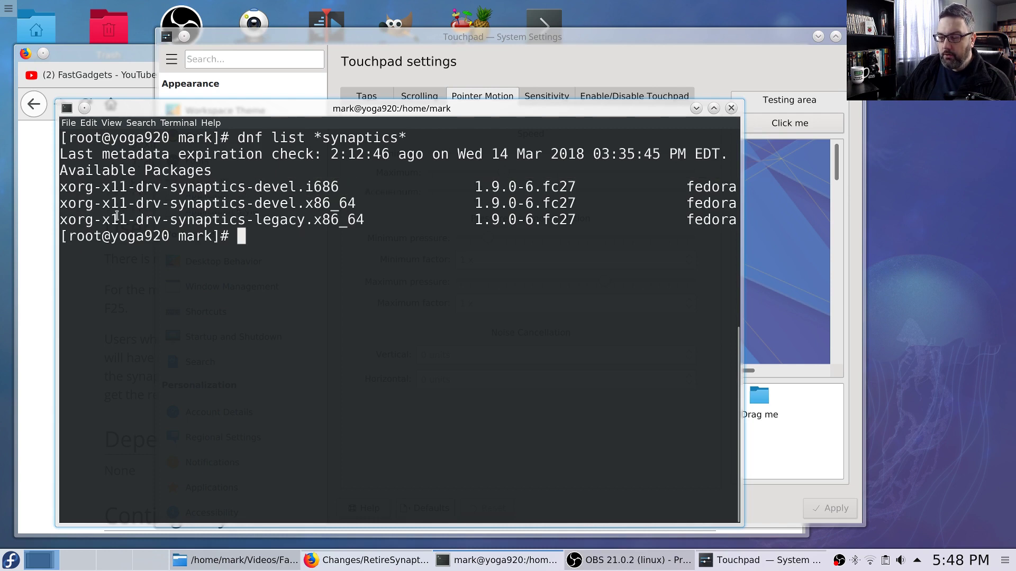
{"action": "left_click_drag", "start_coordinate": [59, 218], "coordinate": [369, 221]}
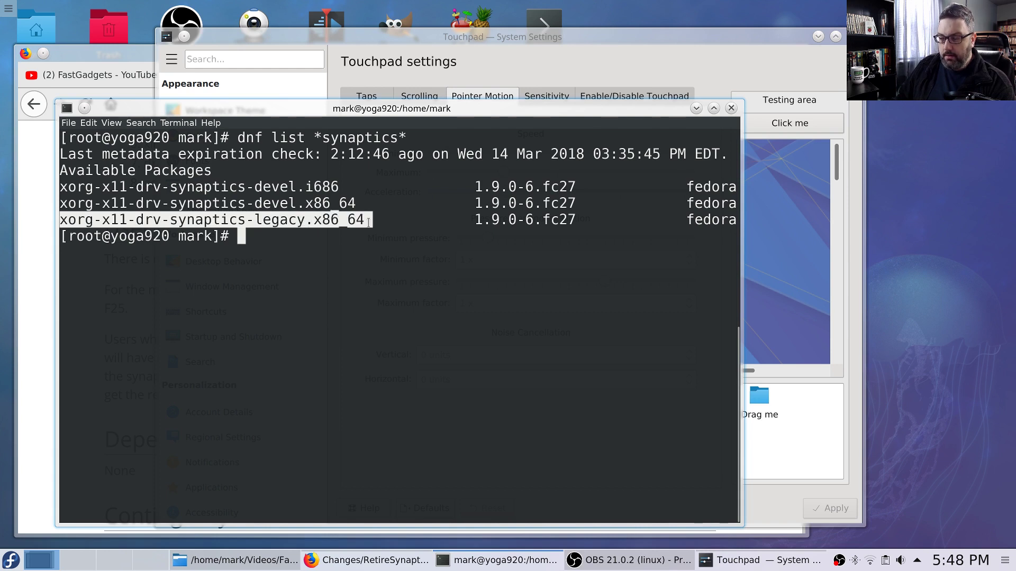
{"action": "left_click", "coordinate": [283, 180]}
Re-highlight the xorg-x11-drv-synaptics-devel.i686 line and the full xorg-x11-drv-synaptics-legacy.x86_64 line.
{"action": "left_click_drag", "start_coordinate": [254, 184], "coordinate": [329, 184]}
{"action": "left_click", "coordinate": [328, 182]}
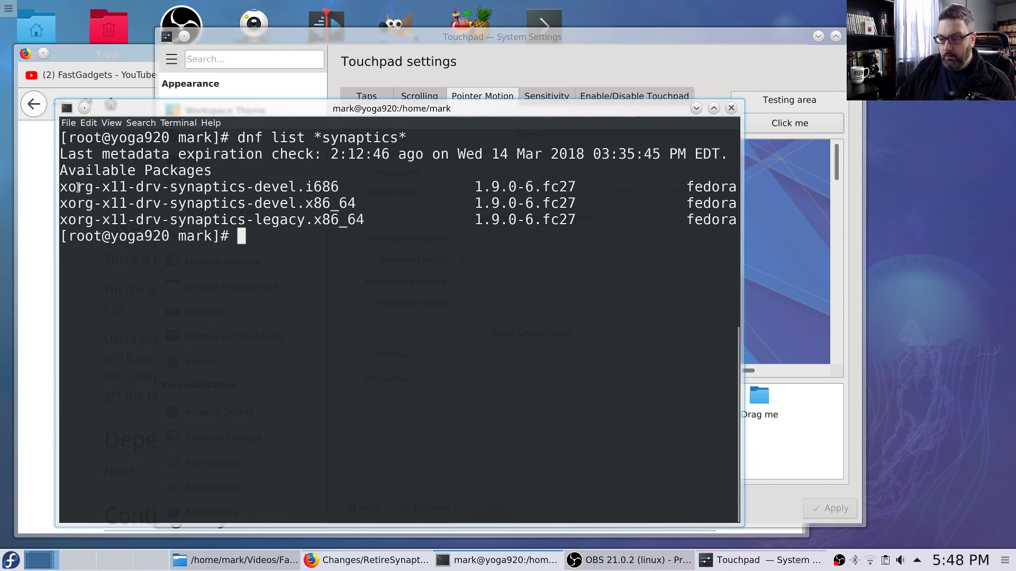
{"action": "left_click_drag", "start_coordinate": [63, 186], "coordinate": [364, 190]}
{"action": "left_click", "coordinate": [338, 193]}
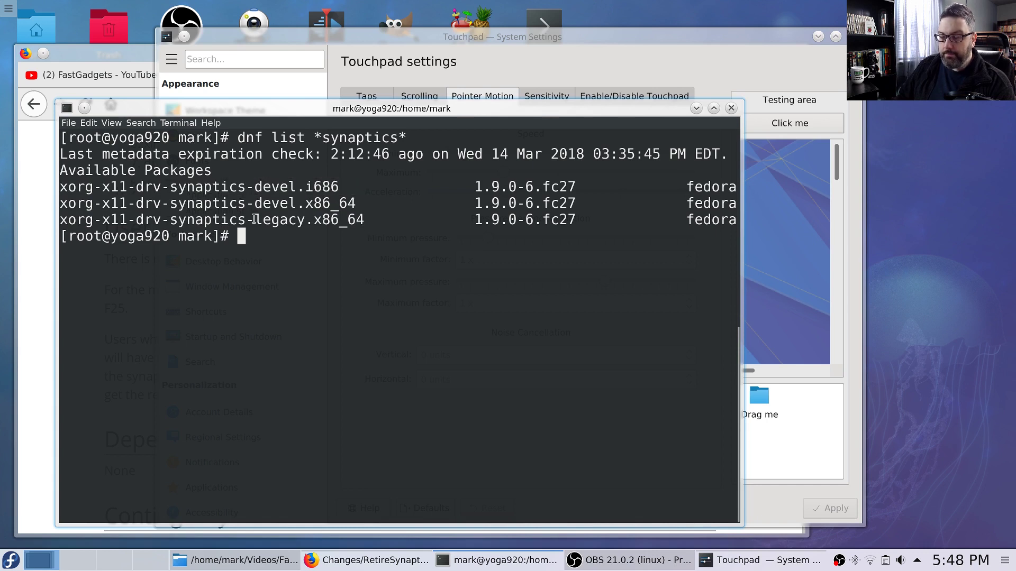
{"action": "left_click_drag", "start_coordinate": [67, 220], "coordinate": [372, 221]}
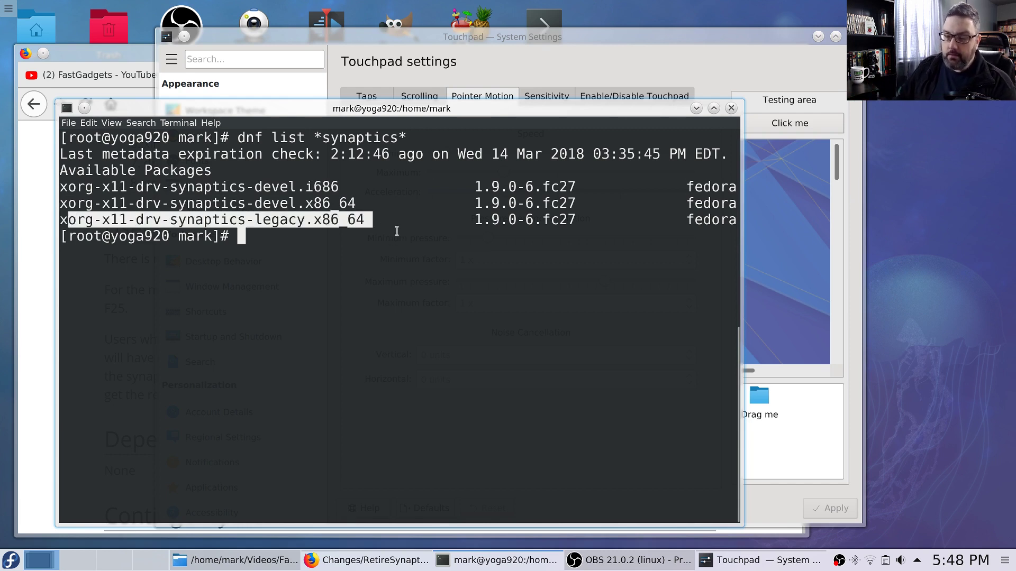
{"action": "left_click", "coordinate": [370, 223]}
{"action": "left_click_drag", "start_coordinate": [374, 224], "coordinate": [60, 225]}
{"action": "left_click", "coordinate": [329, 245]}
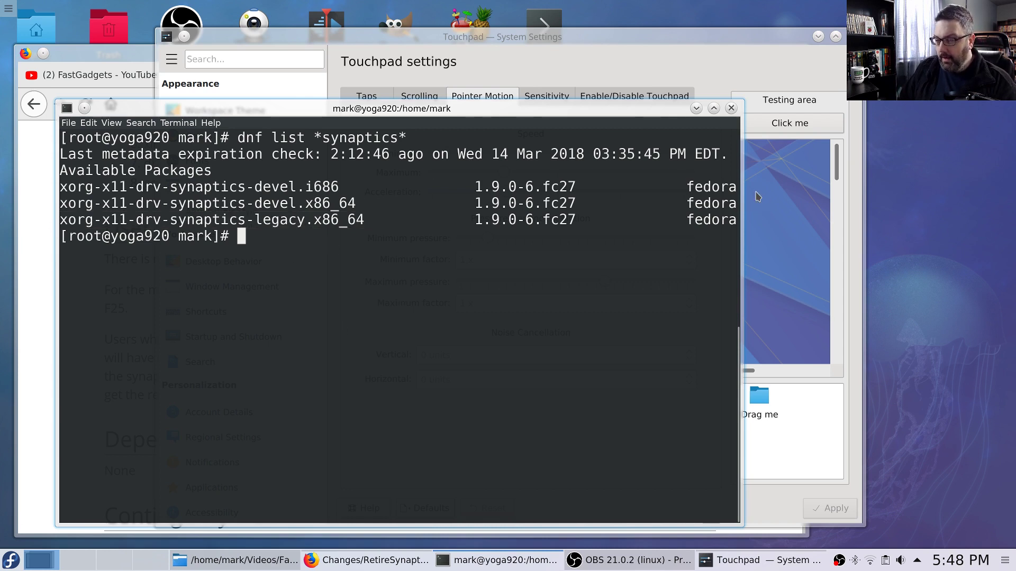
{"action": "left_click", "coordinate": [10, 561]}
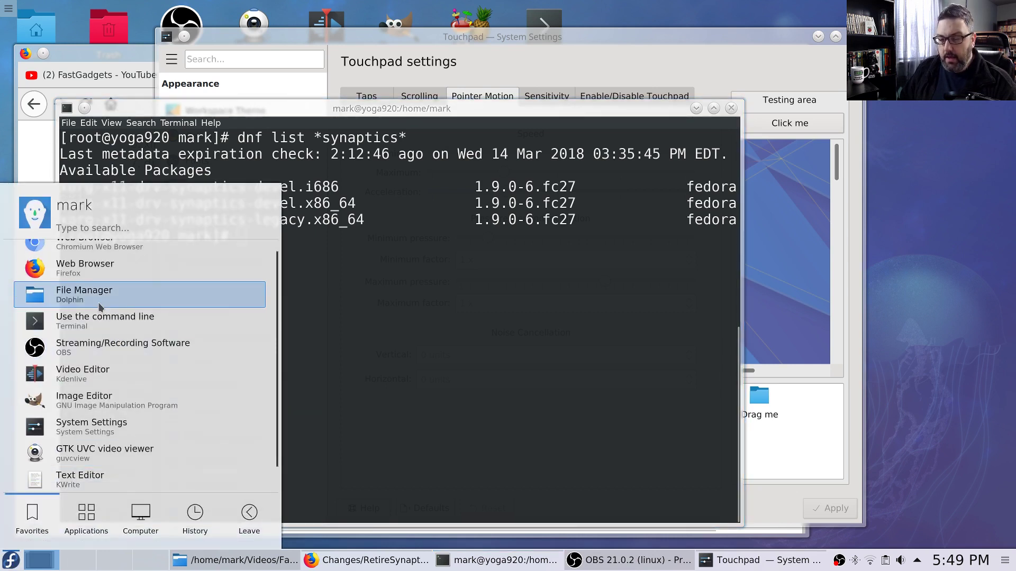
{"action": "left_click", "coordinate": [504, 336]}
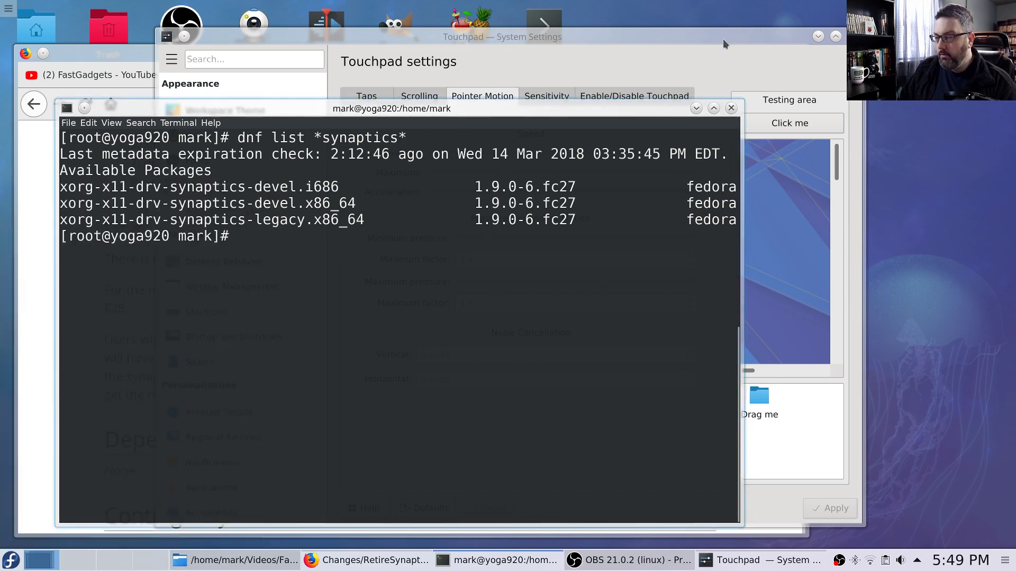
{"action": "left_click_drag", "start_coordinate": [723, 39], "coordinate": [806, 29]}
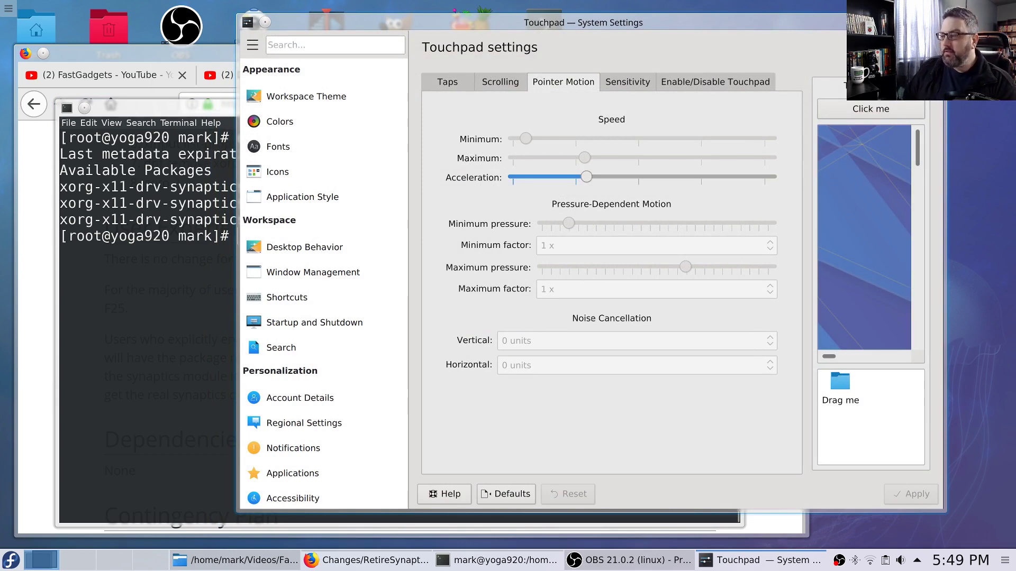
{"action": "left_click_drag", "start_coordinate": [805, 24], "coordinate": [827, 46]}
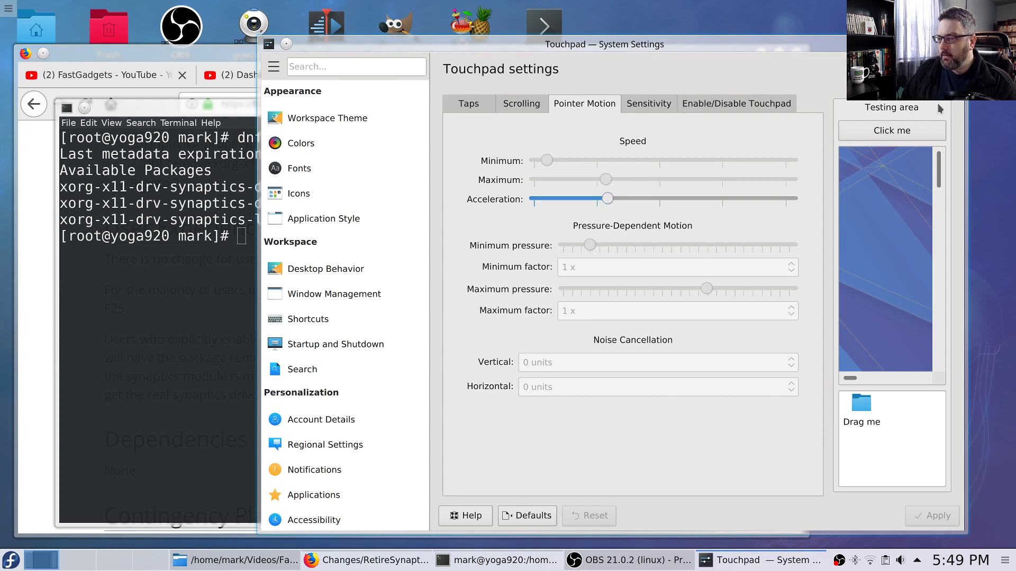
{"action": "left_click_drag", "start_coordinate": [767, 49], "coordinate": [668, 51]}
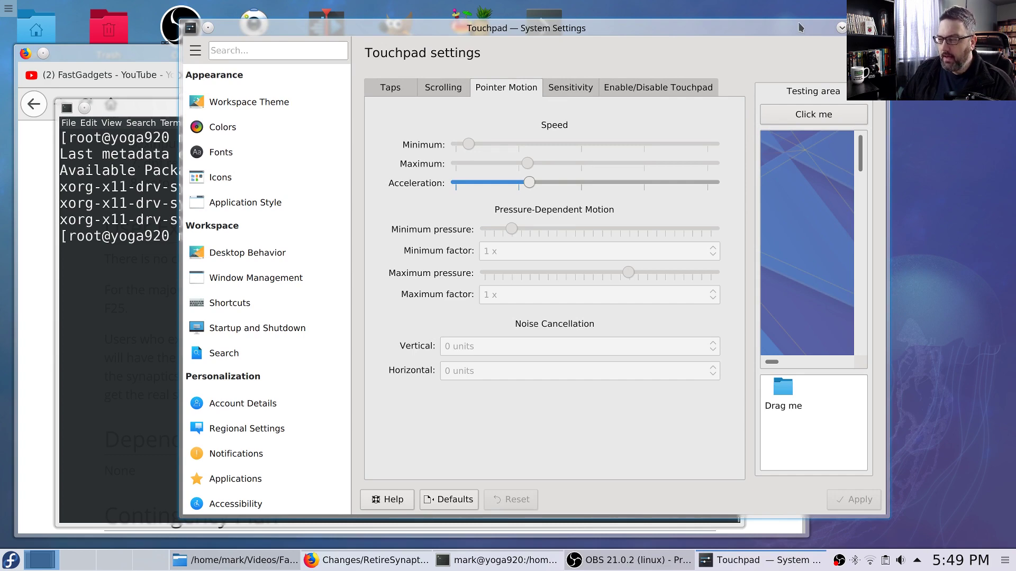
{"action": "left_click_drag", "start_coordinate": [713, 33], "coordinate": [768, 28]}
{"action": "left_click", "coordinate": [214, 289]}
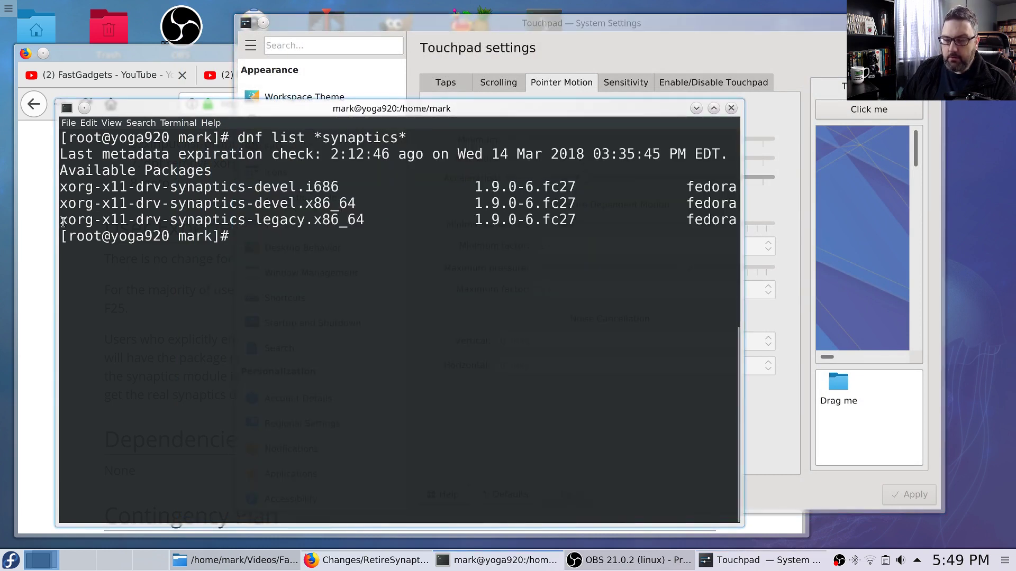
Start 'dnf install xorg-x11-drv-synaptics-legacy' (93 k), then answer n to abort the install.
{"action": "left_click_drag", "start_coordinate": [61, 221], "coordinate": [372, 216]}
{"action": "left_click", "coordinate": [373, 214]}
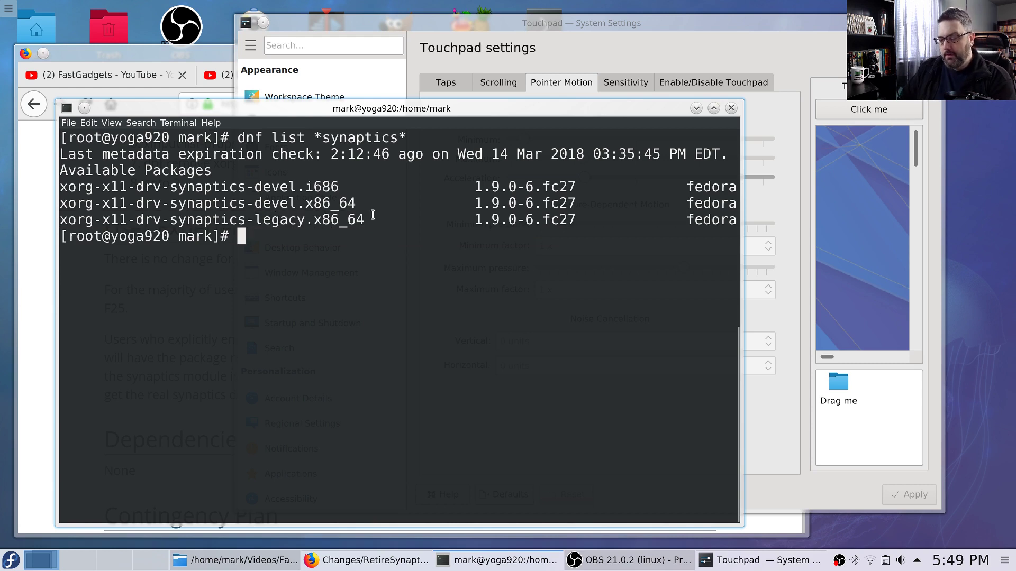
{"action": "type", "text": "dnf install "}
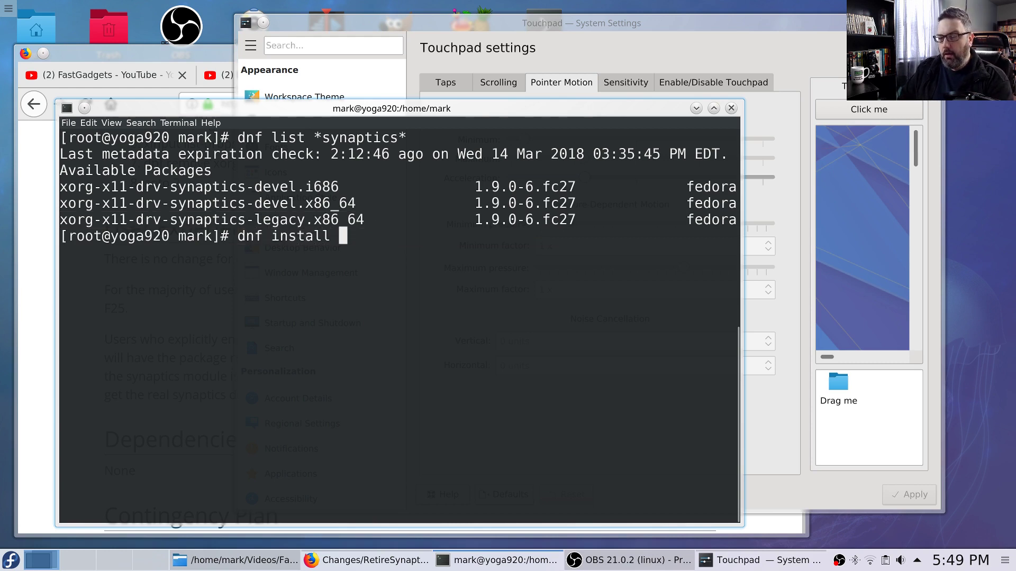
{"action": "type", "text": "xorg-x11"}
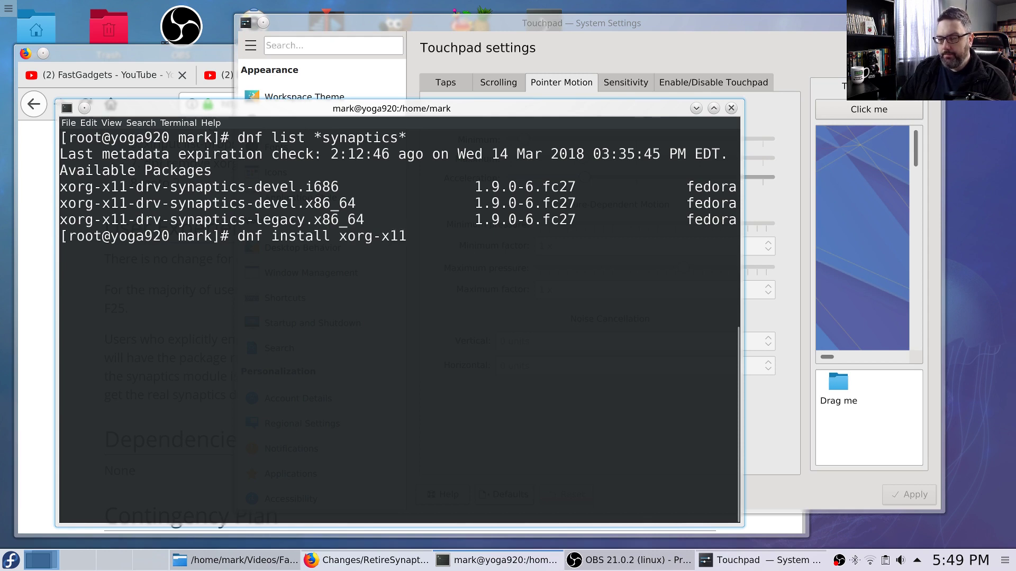
{"action": "type", "text": "-"}
{"action": "type", "text": "drv-"}
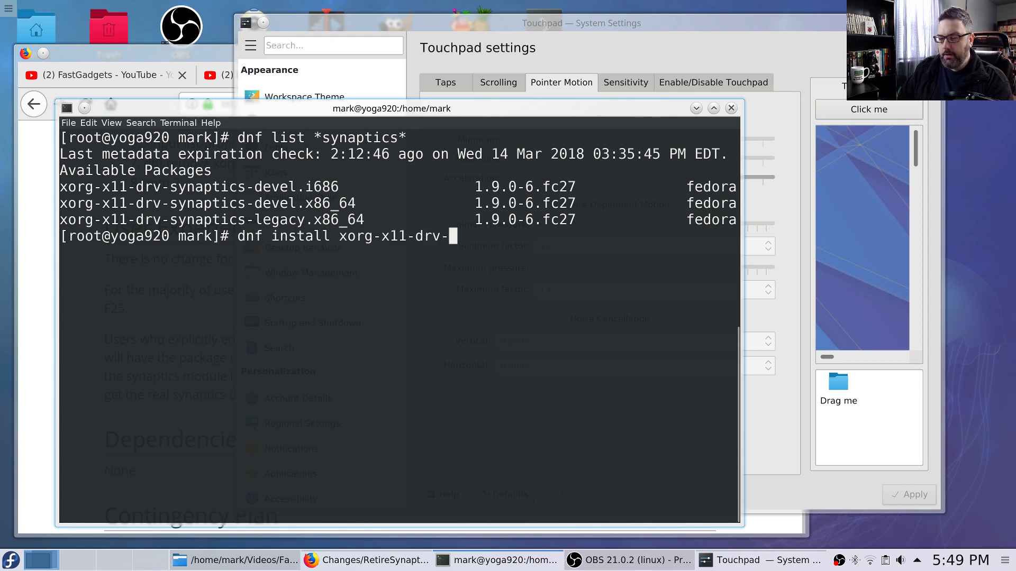
{"action": "type", "text": "synaptics"}
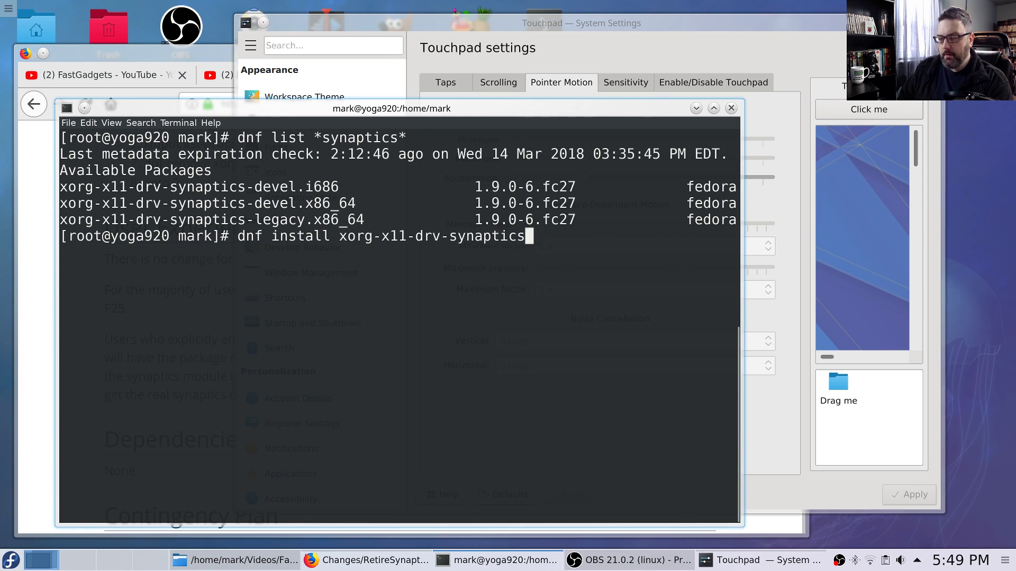
{"action": "type", "text": "-legacy"}
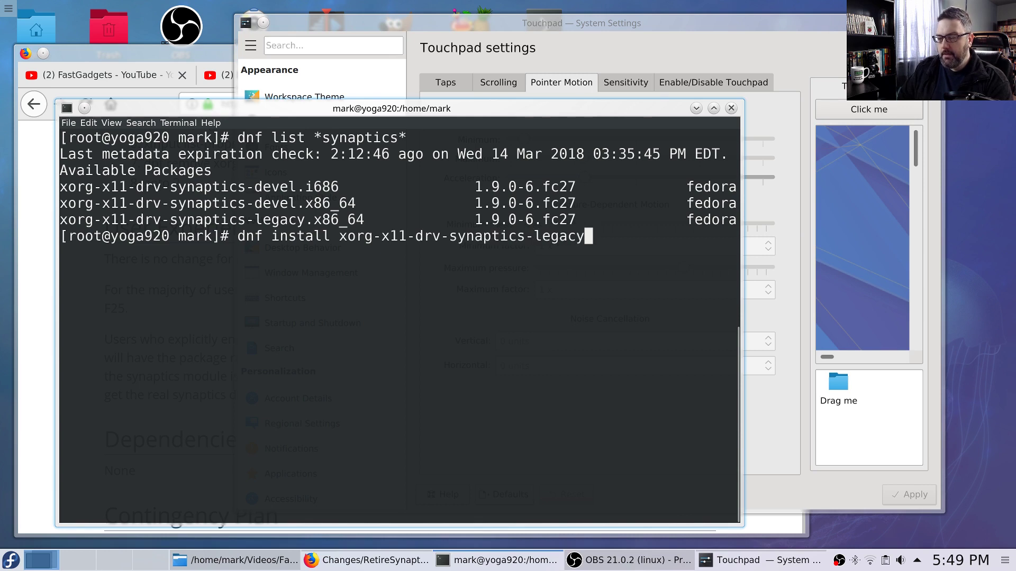
{"action": "type", "text": ".x86"}
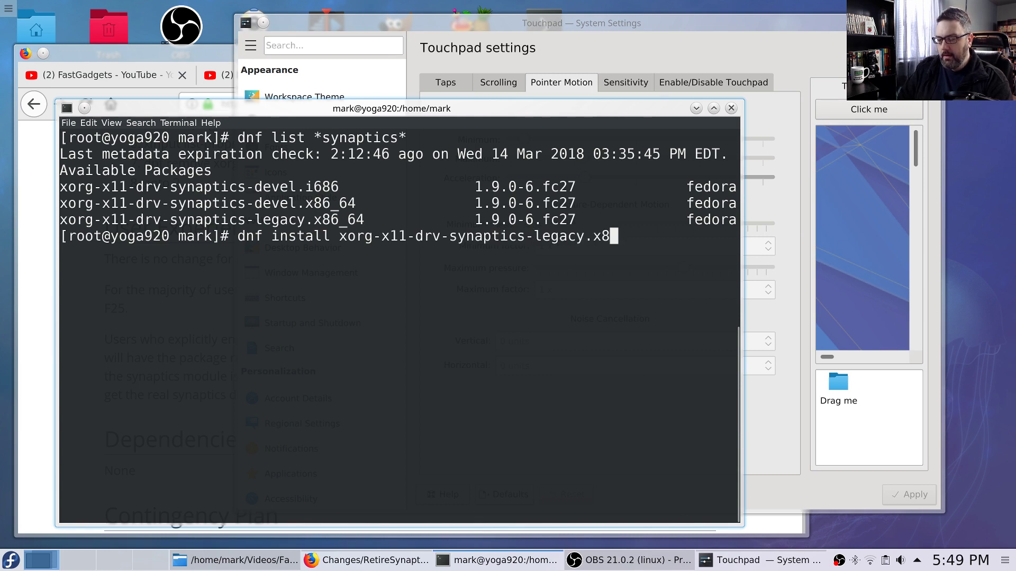
{"action": "key", "text": "BackSpace"}
{"action": "key", "text": "BackSpace"}
{"action": "key", "text": "BackSpace"}
{"action": "key", "text": "BackSpace"}
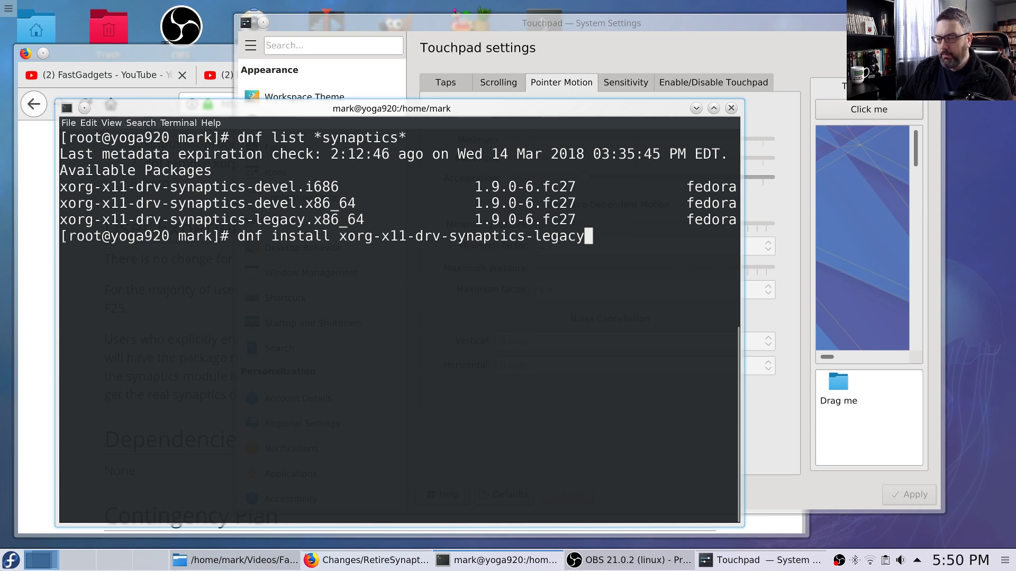
{"action": "key", "text": "Return"}
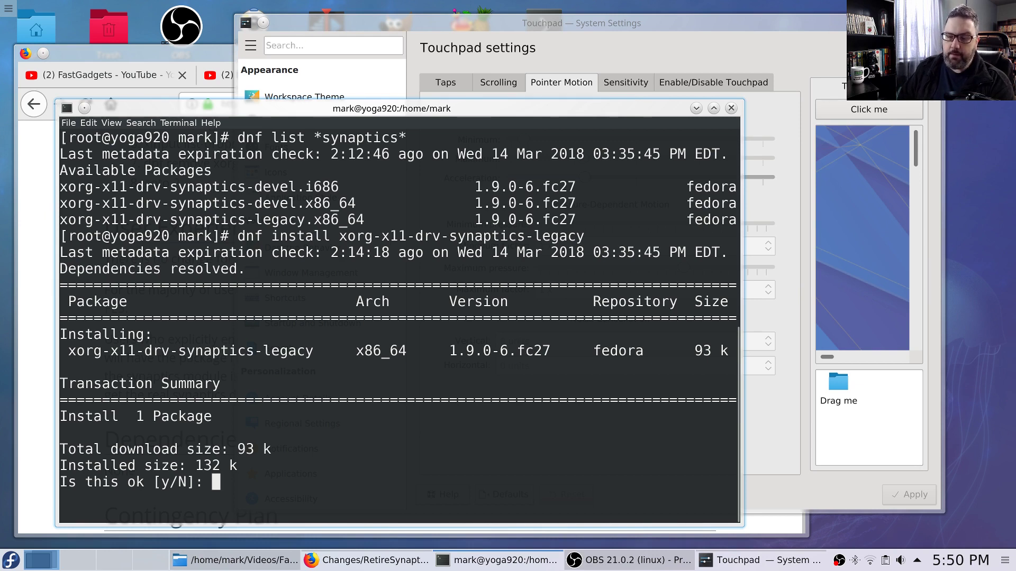
{"action": "type", "text": "n"}
{"action": "key", "text": "Return"}
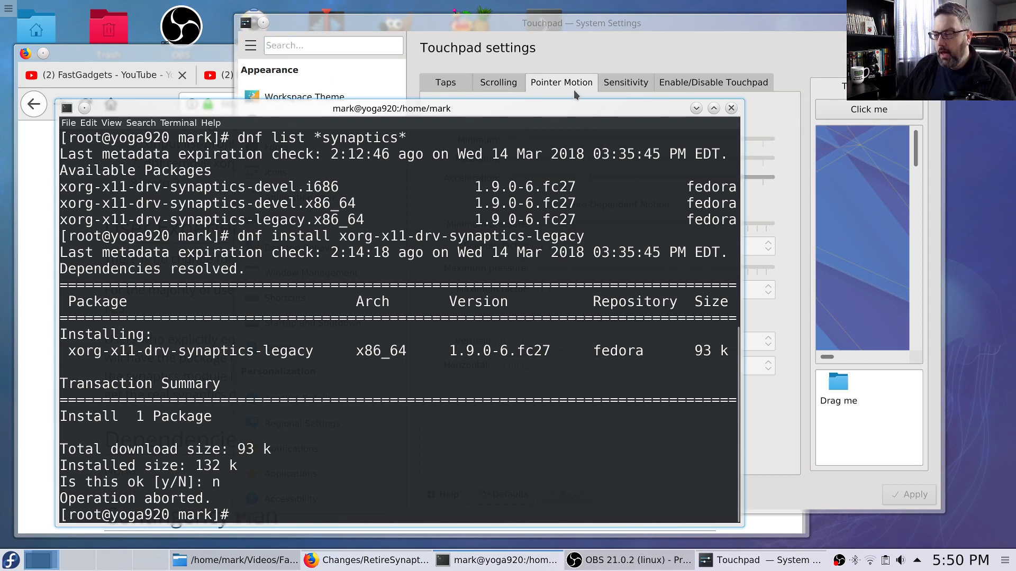
Raise the Touchpad settings window, then move the root terminal up and right in front of it.
{"action": "left_click", "coordinate": [583, 24]}
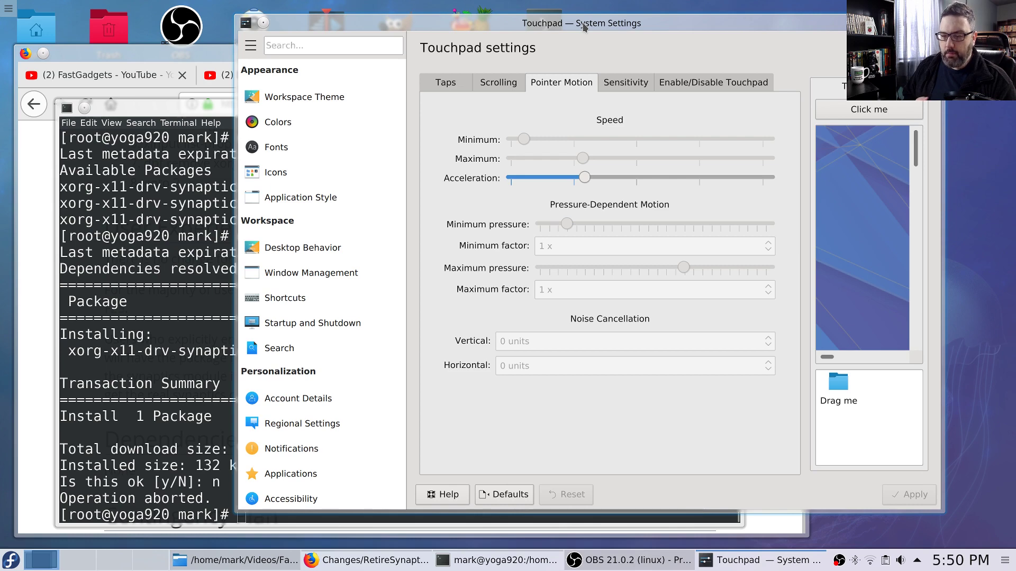
{"action": "mouse_move", "coordinate": [271, 239]}
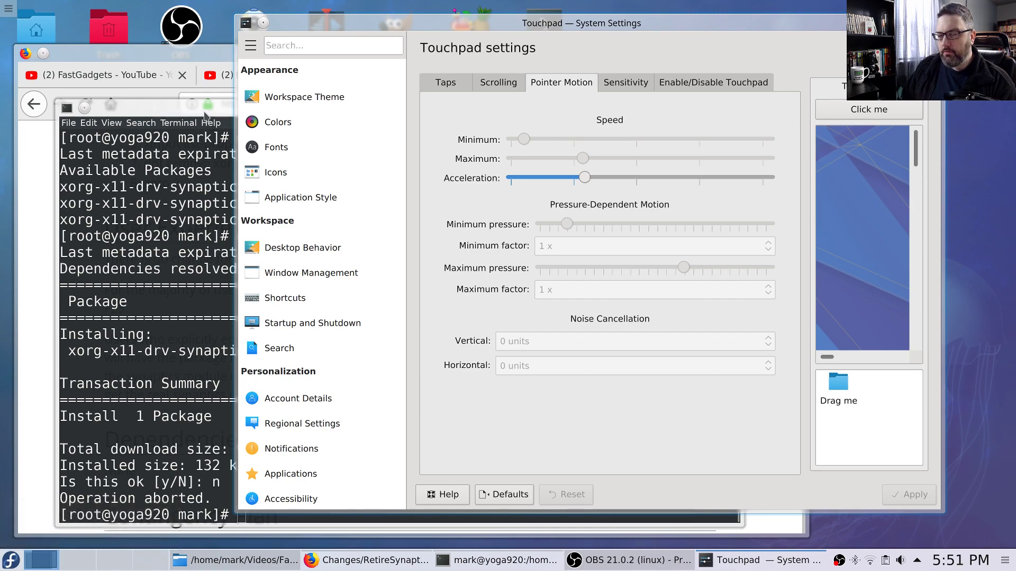
{"action": "left_click_drag", "start_coordinate": [219, 103], "coordinate": [449, 51]}
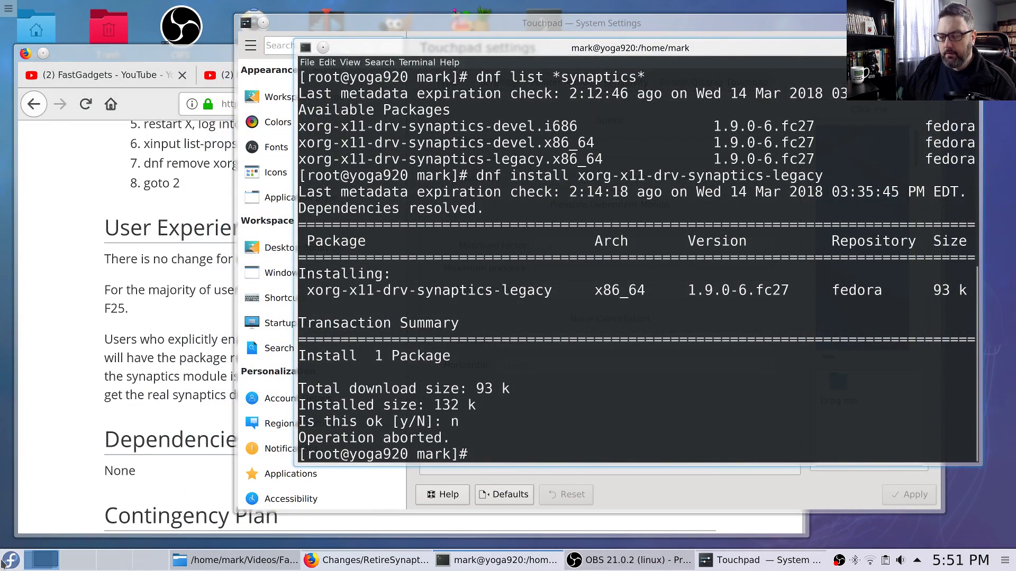
Bring the Fedora wiki page forward, then close the Touchpad System Settings window.
{"action": "left_click", "coordinate": [11, 563]}
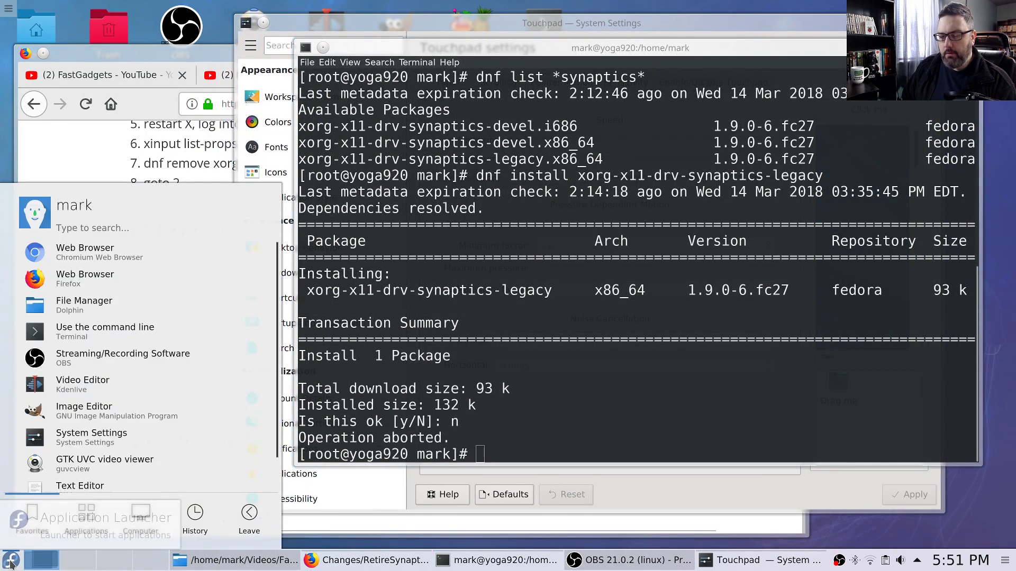
{"action": "left_click", "coordinate": [55, 147]}
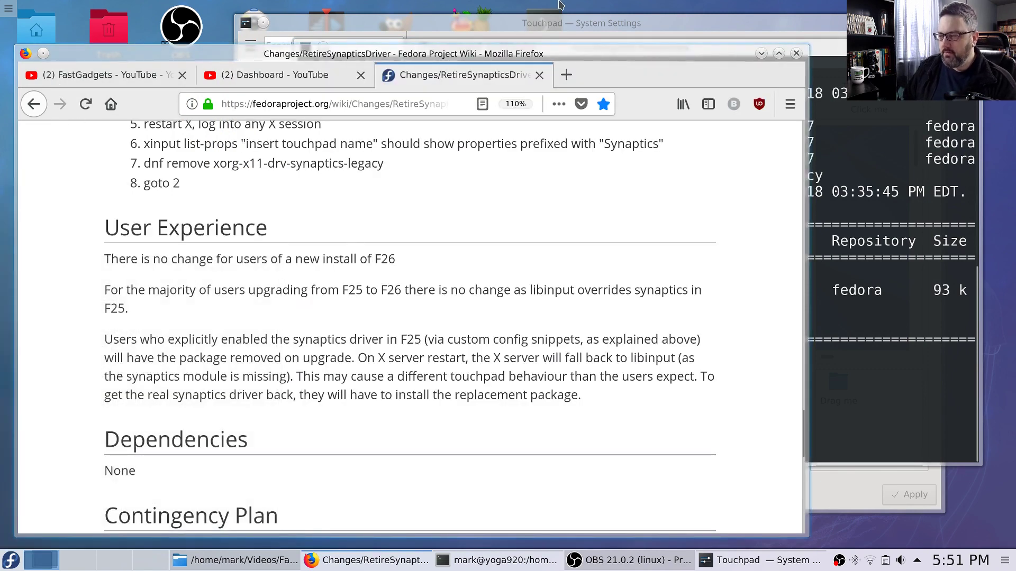
{"action": "left_click", "coordinate": [635, 25]}
{"action": "left_click_drag", "start_coordinate": [635, 26], "coordinate": [444, 33]}
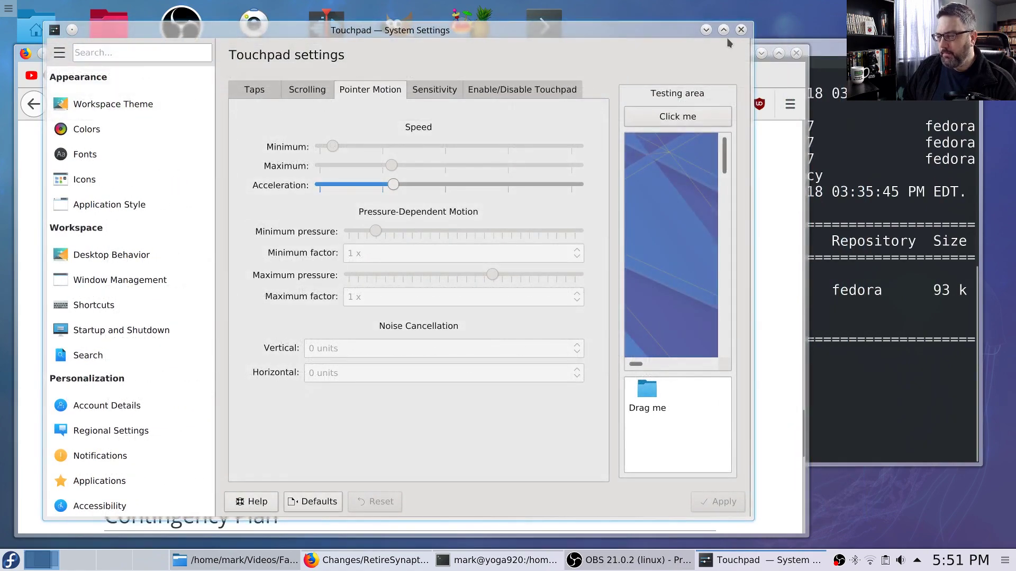
{"action": "left_click", "coordinate": [741, 30]}
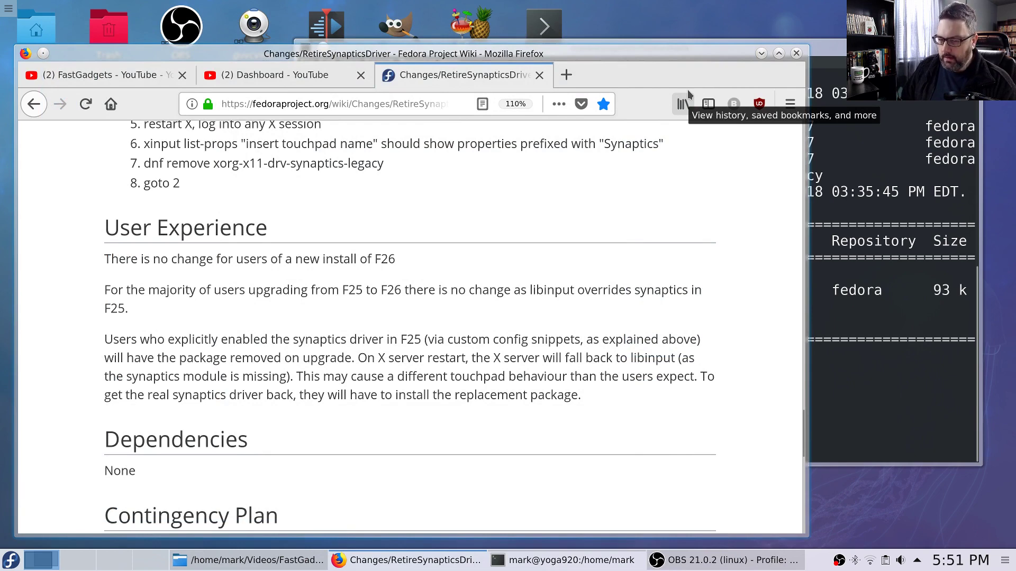
Scroll the RetireSynapticsDriver wiki page to its User Experience section.
{"action": "scroll", "coordinate": [538, 270], "scroll_direction": "down", "scroll_amount": 5}
{"action": "scroll", "coordinate": [538, 270], "scroll_direction": "up", "scroll_amount": 2}
{"action": "scroll", "coordinate": [538, 270], "scroll_direction": "up", "scroll_amount": 3}
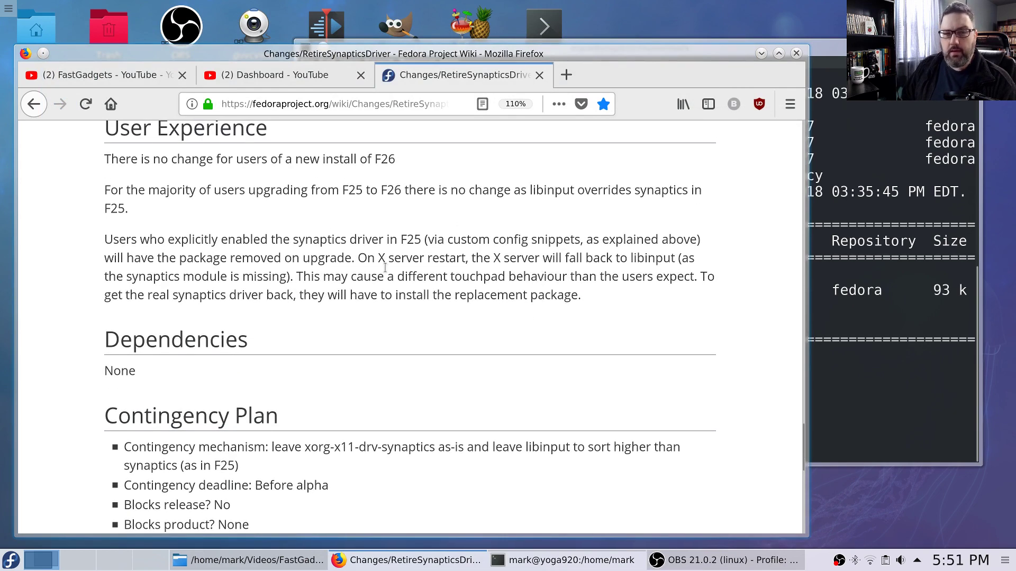